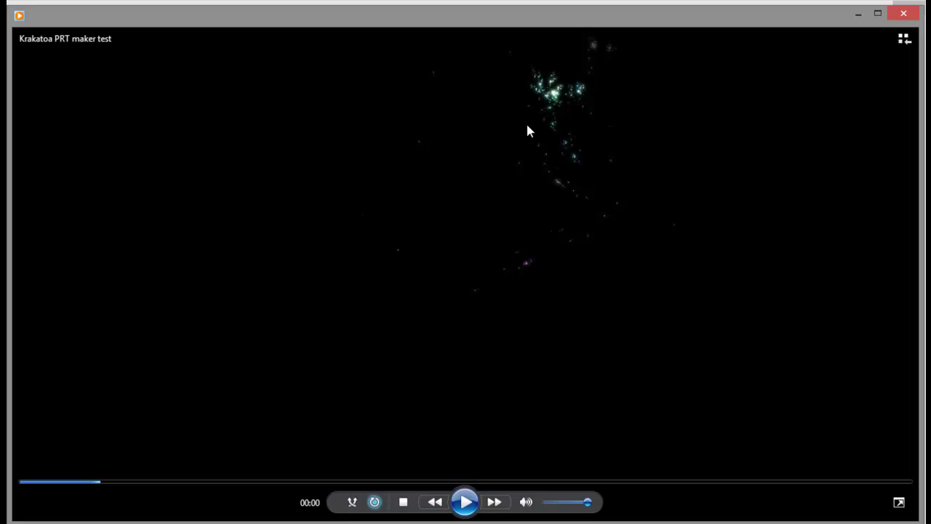
Play the Krakatoa PRT maker test clip and close the player.
left_click(465, 502)
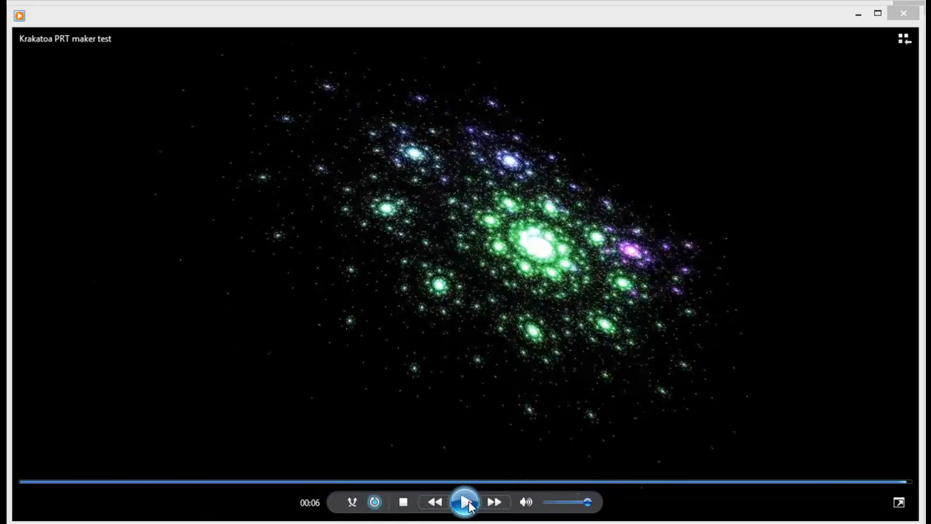
left_click(903, 13)
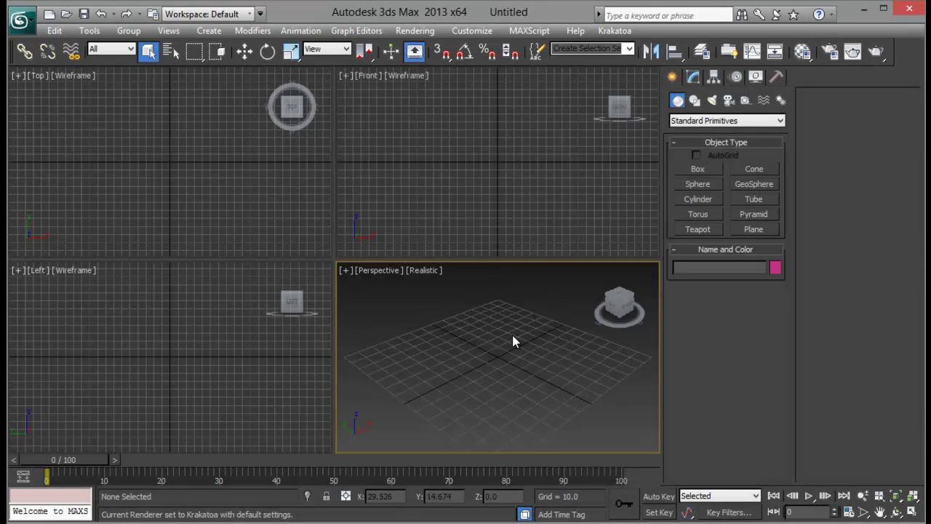
Show the Krakatoa geometry object types, including PRT Maker, for creation.
left_click(608, 32)
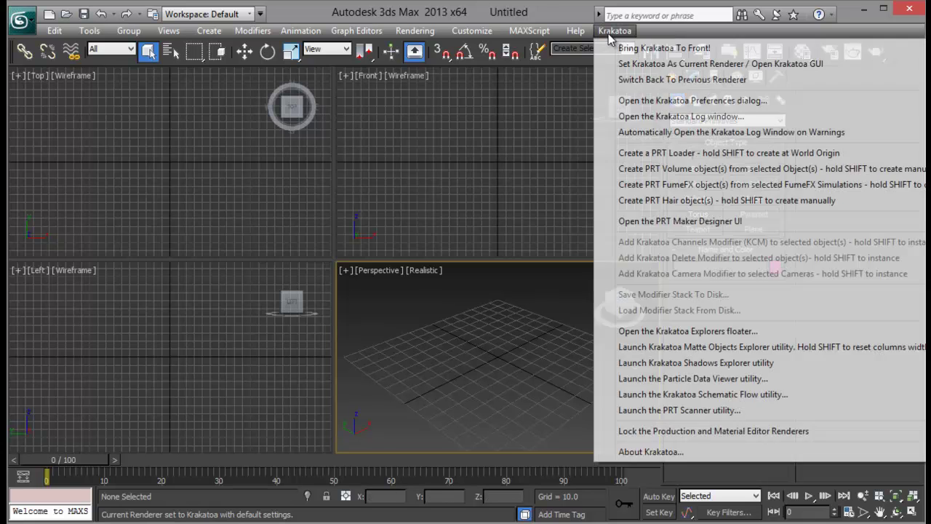
left_click(692, 222)
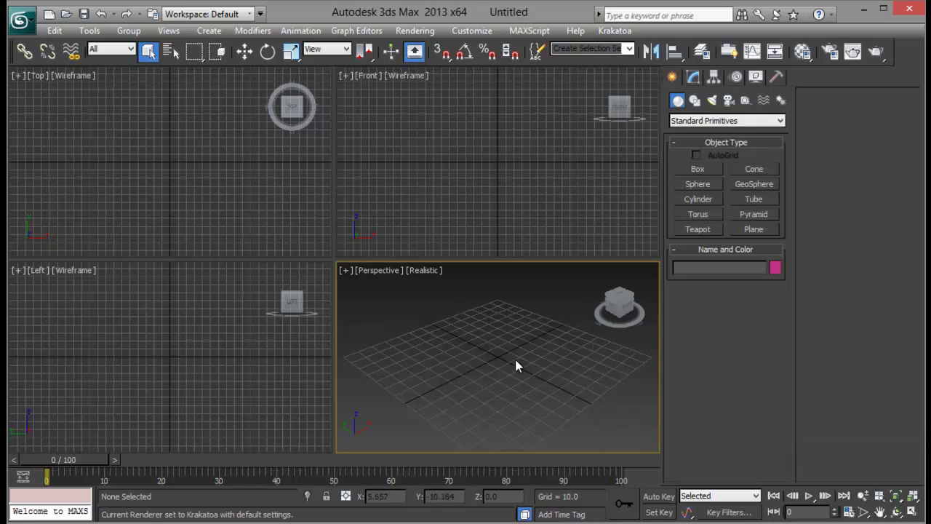
left_click(712, 121)
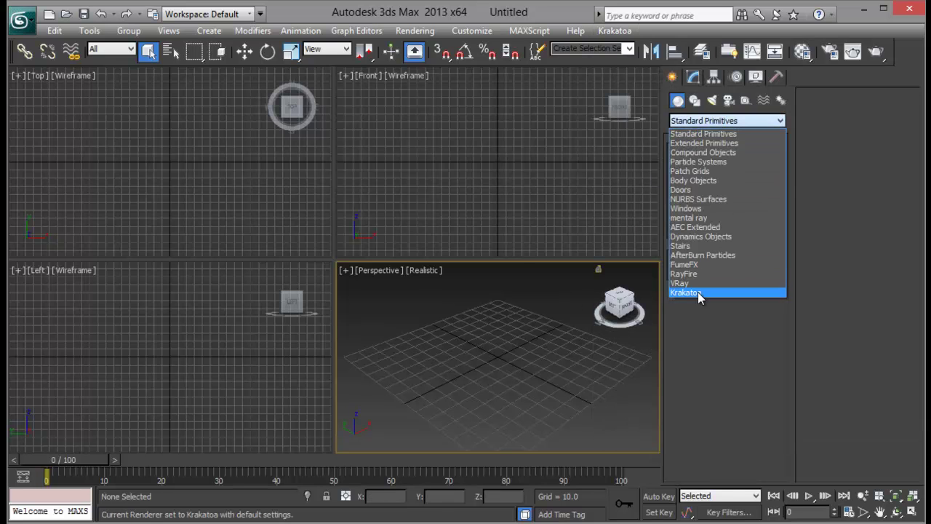
left_click(691, 119)
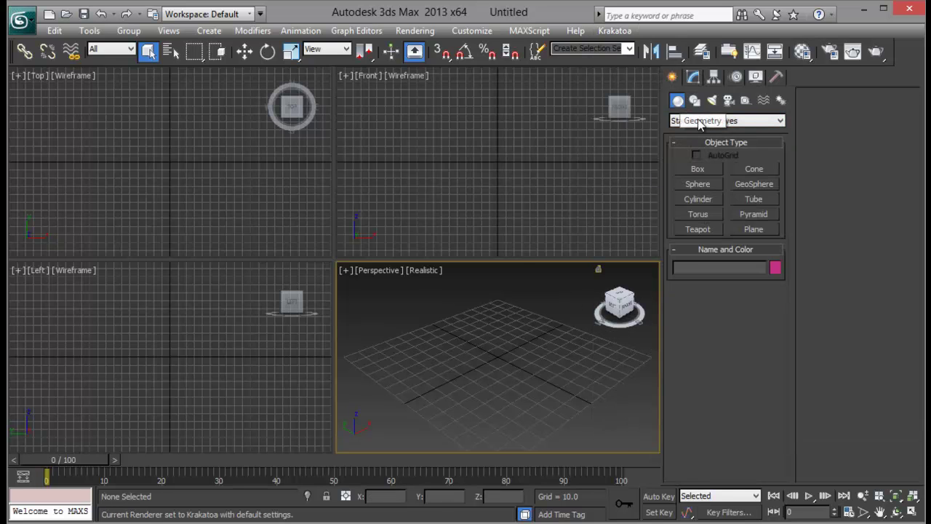
left_click(721, 120)
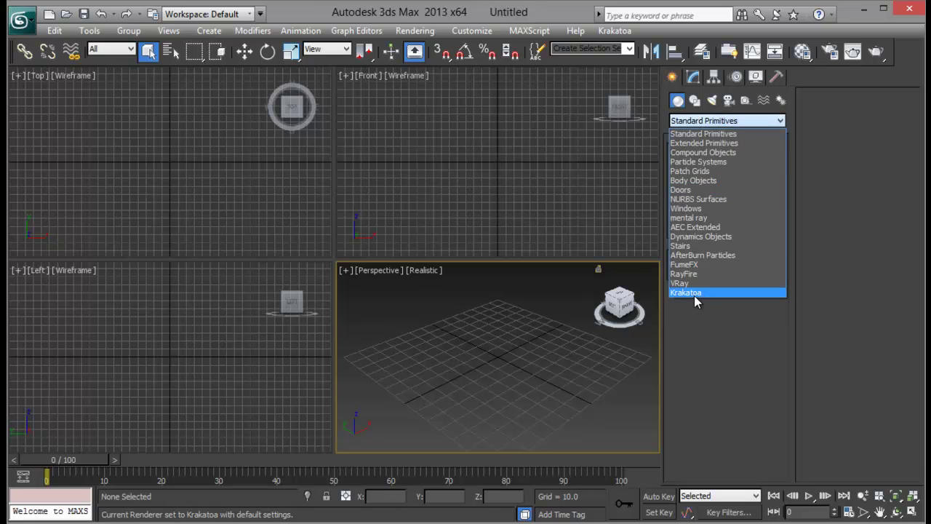
left_click(691, 293)
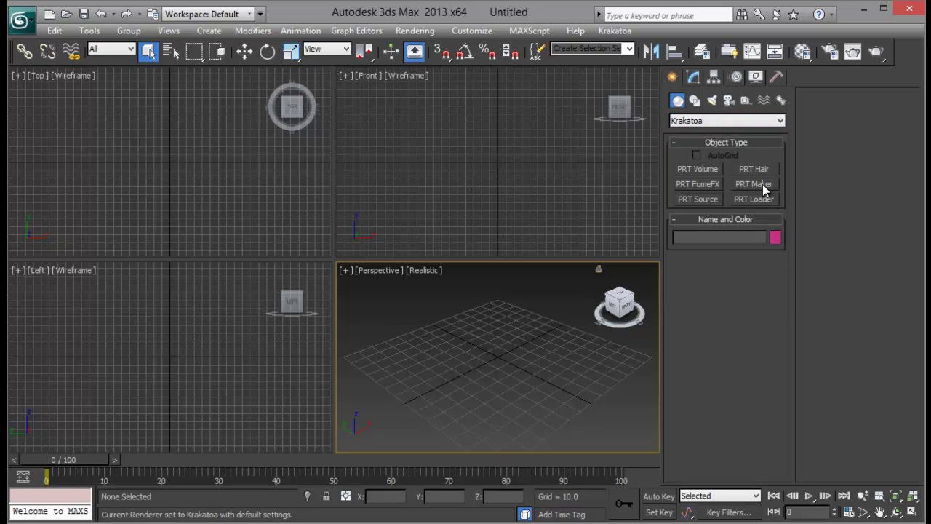
Open the Krakatoa PRT Maker Designer and create a PRT Maker object in the scene.
left_click(612, 32)
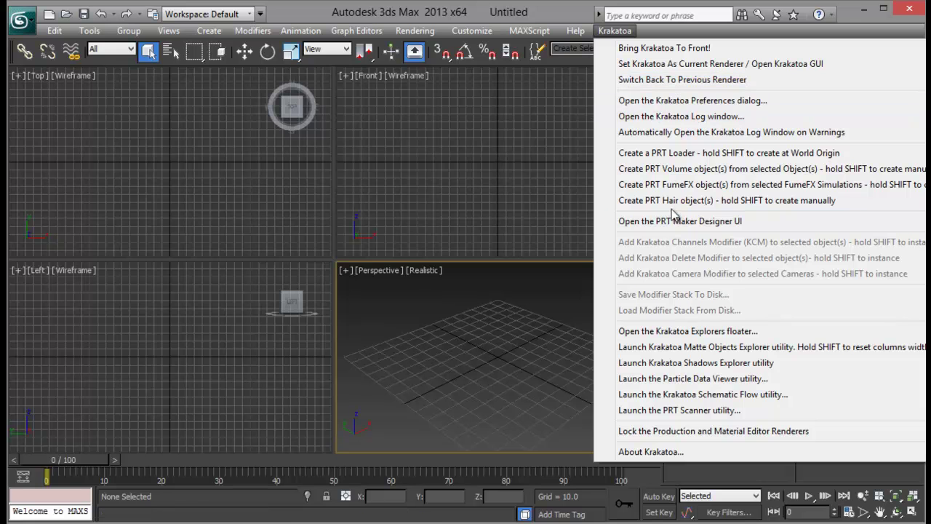
left_click(682, 222)
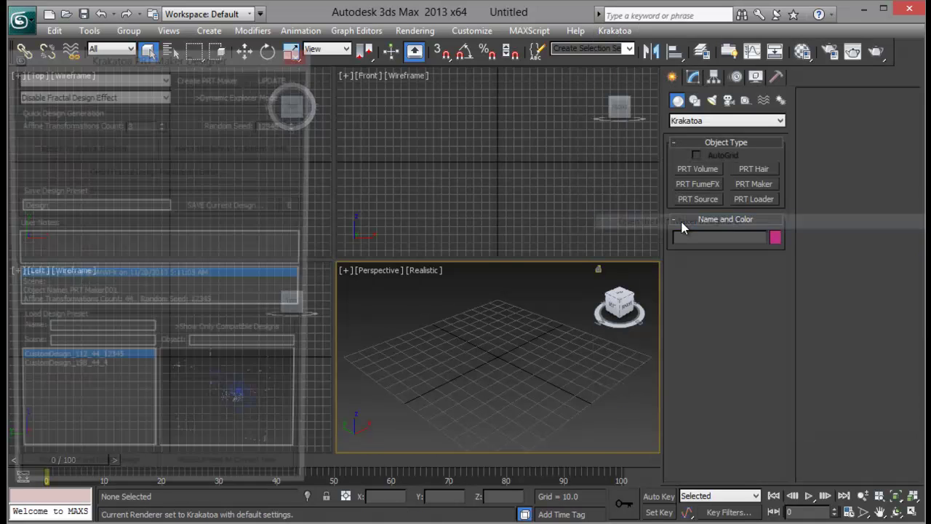
left_click_drag(235, 59, 279, 48)
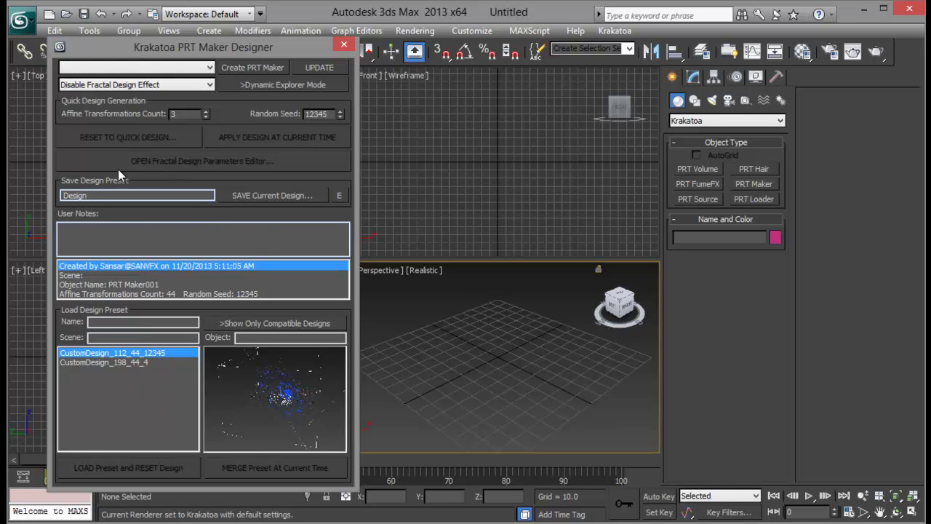
left_click(250, 67)
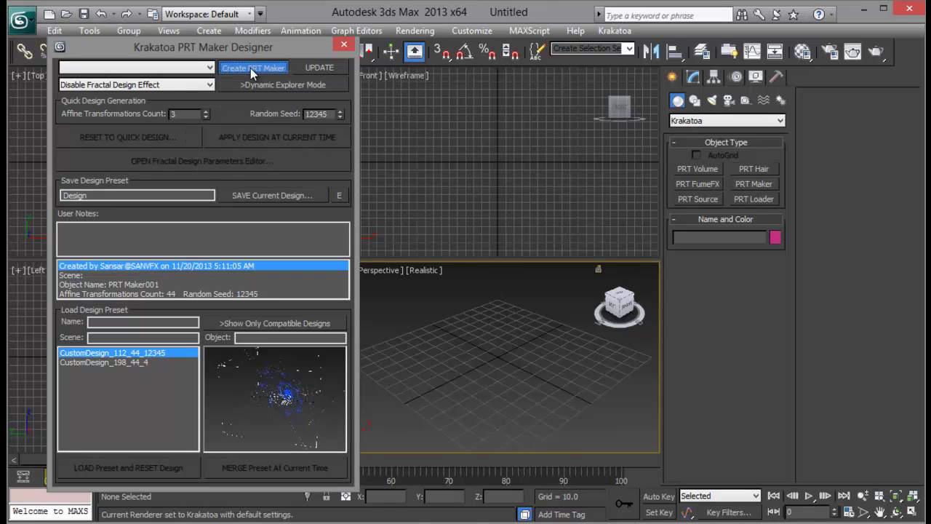
Maximize the Perspective view around the PRT Maker particles and render a test image of the current frame.
scroll(532, 360, "up", 5)
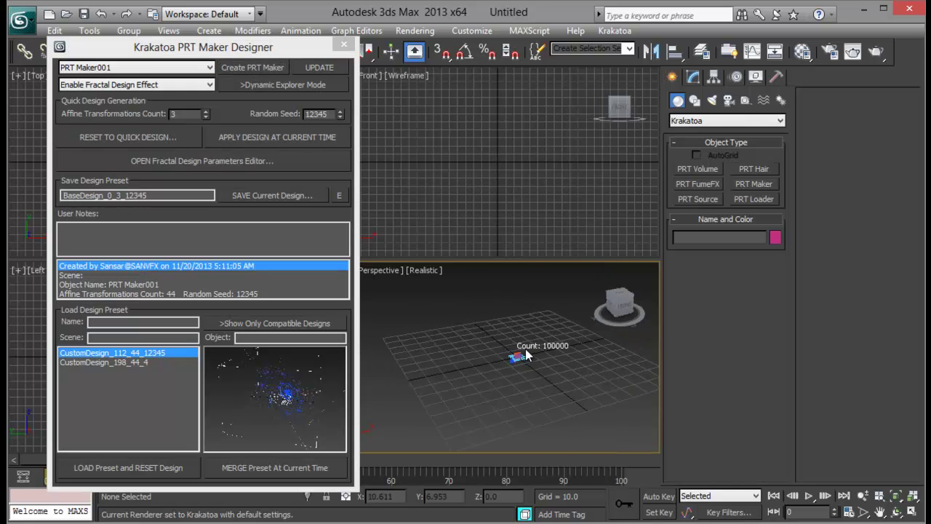
scroll(417, 358, "up", 8)
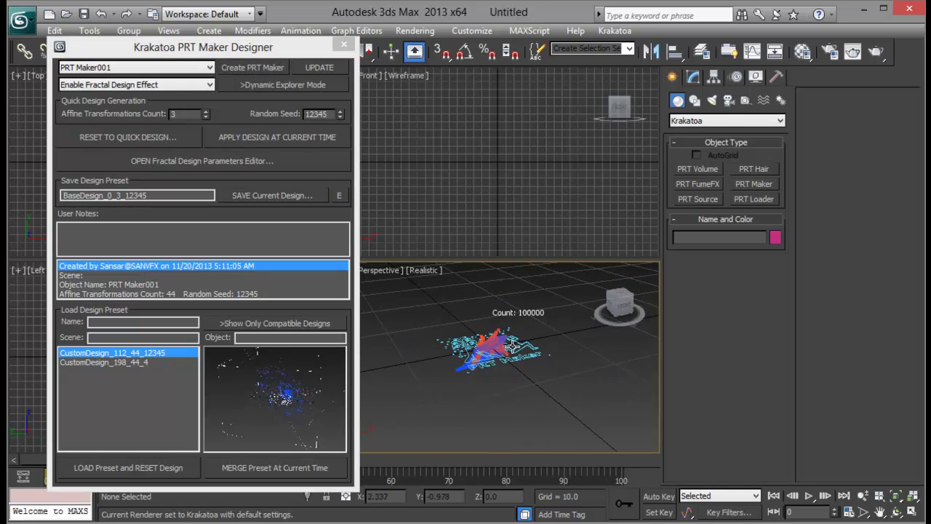
middle_click_drag(544, 362, 490, 308, "alt")
key("alt+w")
left_click_drag(222, 46, 782, 49)
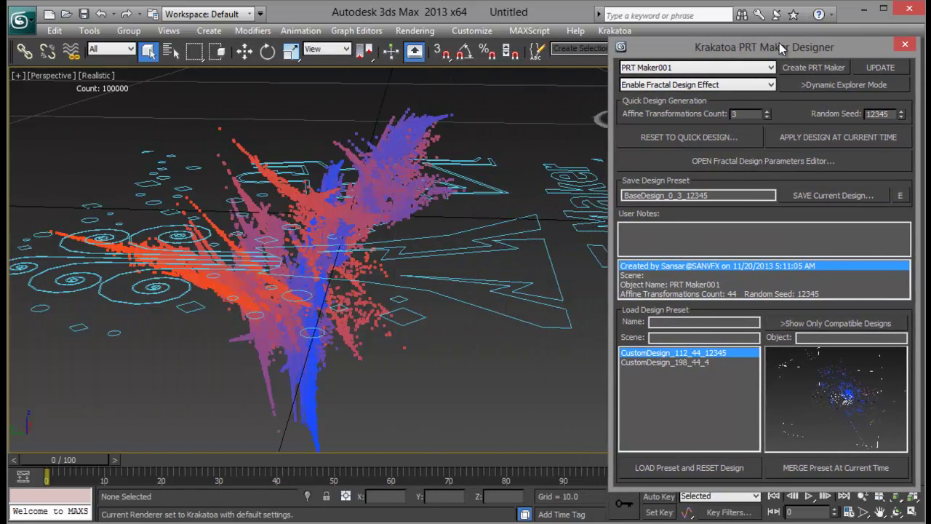
middle_click_drag(495, 198, 550, 210, "alt")
left_click_drag(664, 51, 742, 86)
key("shift+q")
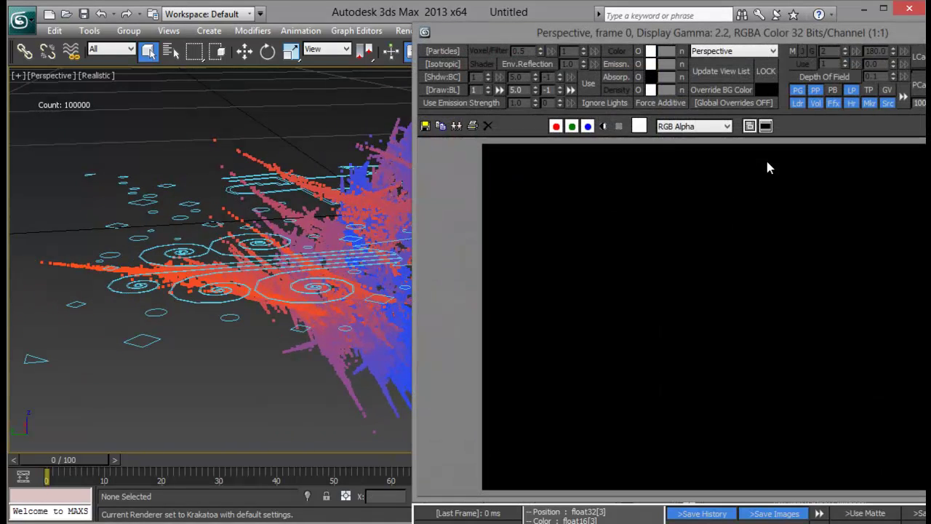
left_click(604, 126)
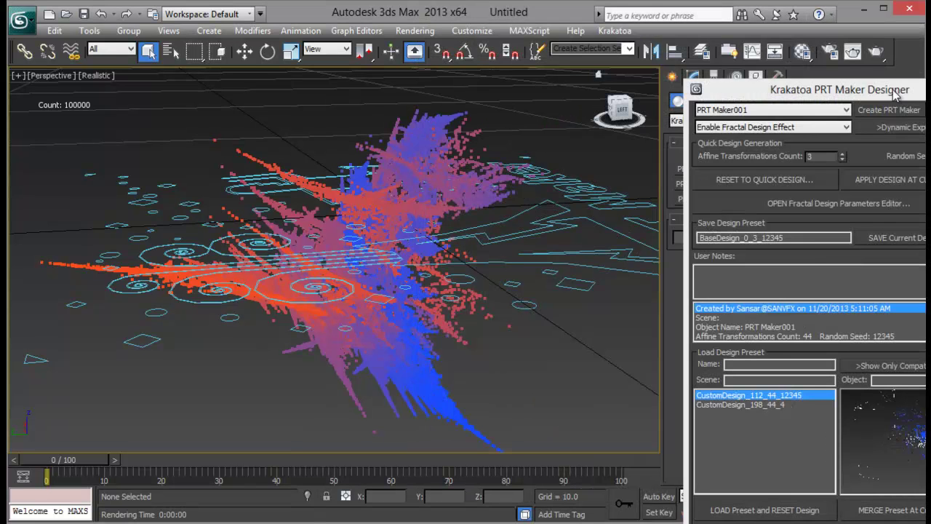
Clear the PRT Maker Designer out of the way and show the Standard light types for creation.
left_click_drag(901, 89, 930, 87)
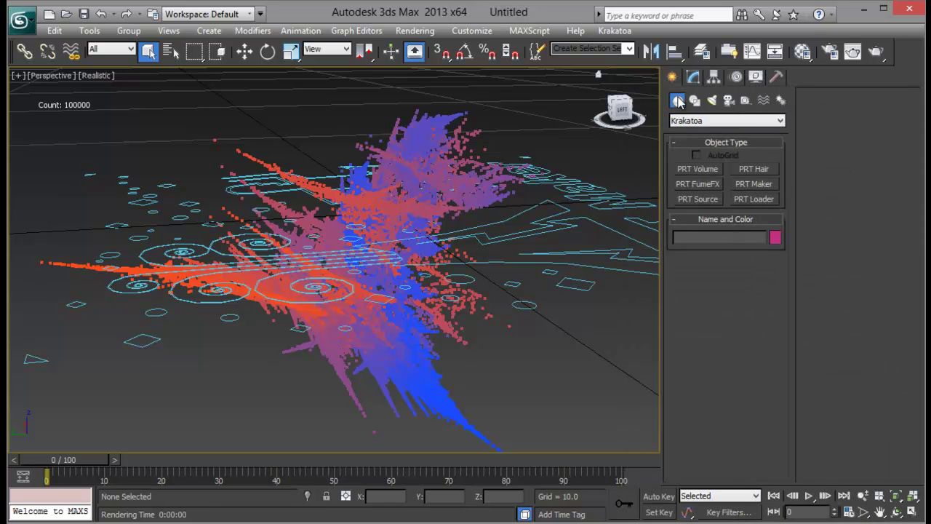
left_click(713, 101)
left_click(720, 120)
left_click(721, 138)
left_click(699, 169)
scroll(388, 250, "down", 10)
left_click_drag(482, 118, 368, 252)
right_click(368, 252)
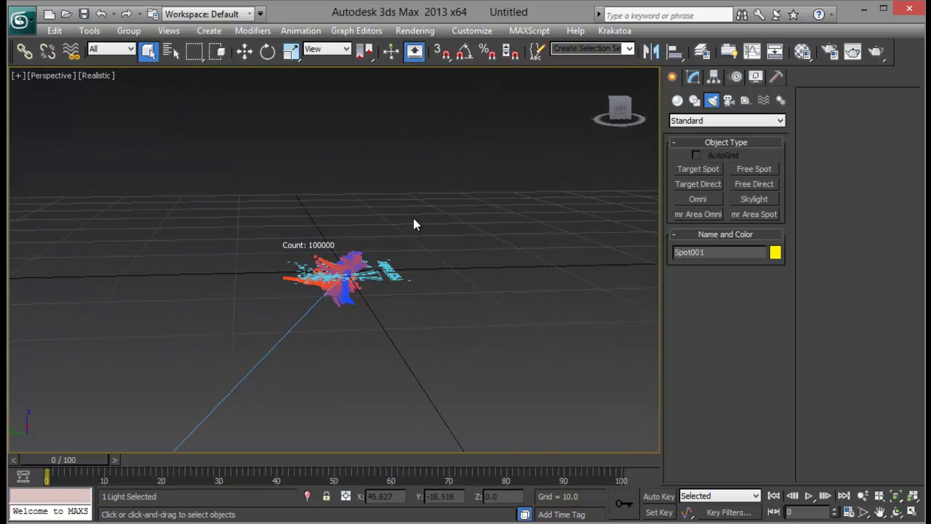
scroll(362, 252, "up", 10)
scroll(362, 252, "down", 5)
key("Delete")
Place a Target Spot light in the Front view, aimed at the particles from about 87 units away.
scroll(378, 328, "up", 2)
middle_click_drag(550, 366, 150, 291)
scroll(455, 292, "up", 2)
key("alt+w")
scroll(513, 163, "up", 3)
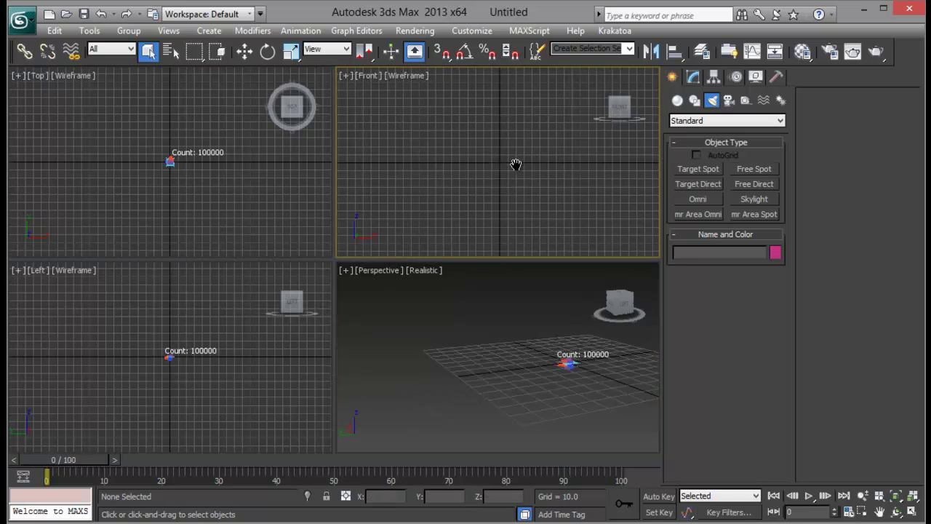
left_click(698, 168)
left_click_drag(449, 132, 498, 173)
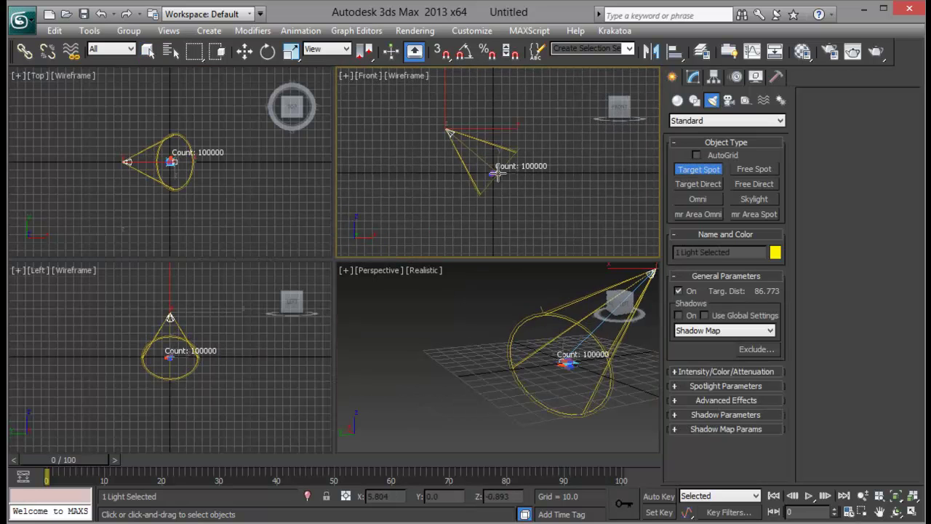
Scale the PRT Maker object up uniformly to about 704 percent in the maximized Perspective view.
scroll(422, 374, "up", 2)
key("alt+w")
scroll(480, 364, "up", 3)
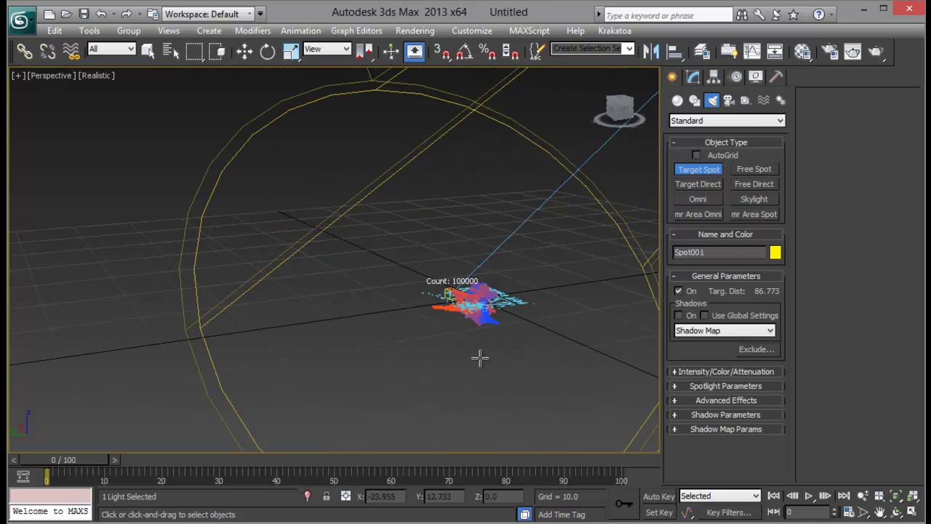
middle_click_drag(487, 306, 399, 269, "alt")
right_click(397, 267)
left_click(505, 314)
key("r")
left_click_drag(505, 314, 508, 298)
middle_click_drag(508, 299, 542, 306, "alt")
left_click_drag(433, 285, 592, 268)
middle_click_drag(591, 268, 559, 284, "alt")
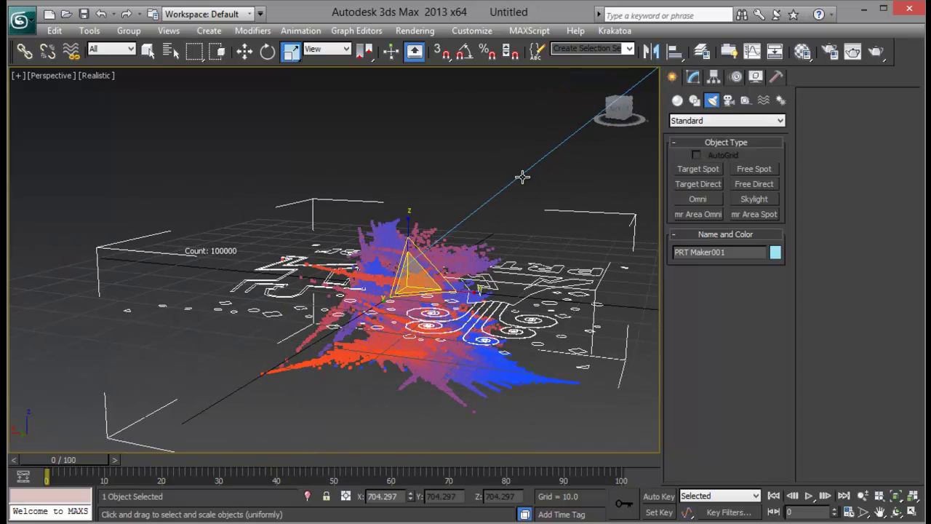
Widen the spotlight's cone to a hotspot of 56.5 and a falloff of 58.5.
left_click_drag(522, 180, 522, 179)
mouse_move(552, 240)
middle_mouse_down("alt")
mouse_move(571, 259)
mouse_move(585, 254)
mouse_move(536, 268)
mouse_move(560, 247)
middle_mouse_up("alt")
left_click(694, 78)
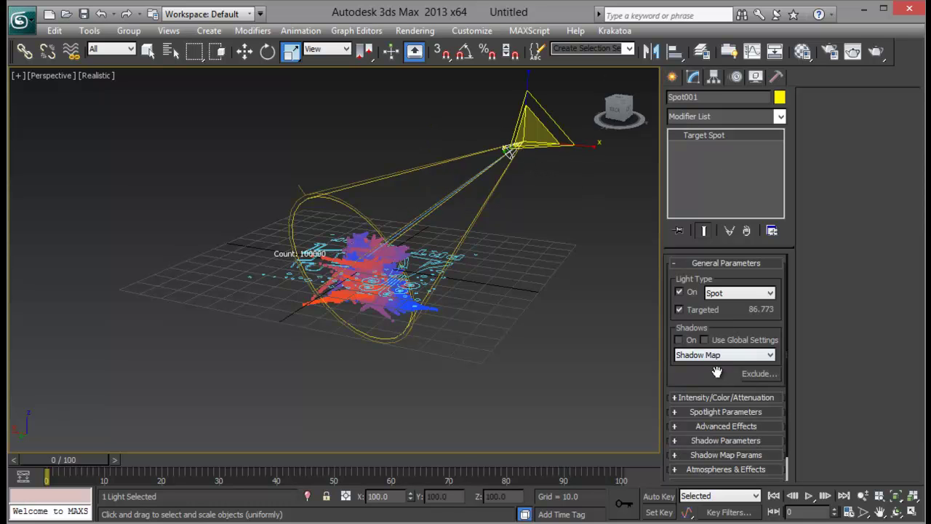
scroll(715, 342, "down", 2)
left_click(731, 386)
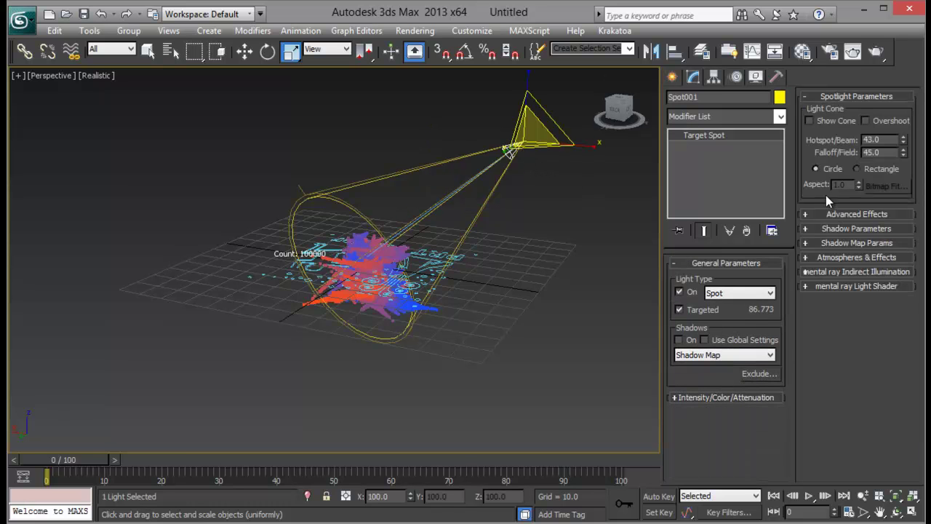
left_click_drag(905, 140, 909, 42)
Move the spotlight farther out and higher, to about X -78.9 and Z 70.5.
middle_click_drag(478, 234, 442, 302)
key("w")
left_click_drag(486, 203, 542, 206)
left_click_drag(555, 160, 557, 116)
Render the lit particles from a close Perspective view.
middle_click_drag(558, 116, 479, 319, "alt")
scroll(426, 250, "up", 10)
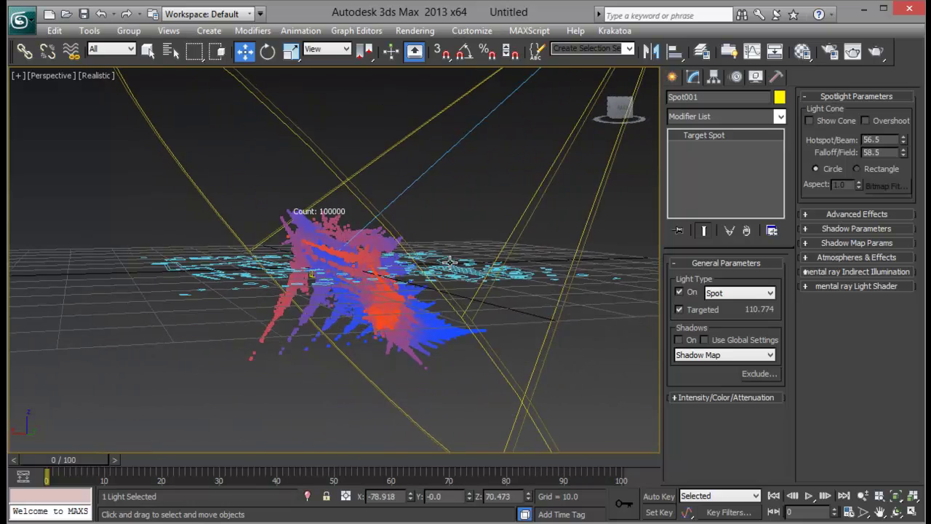
mouse_move(451, 262)
middle_mouse_down()
mouse_move(429, 274)
mouse_move(465, 275)
middle_mouse_up()
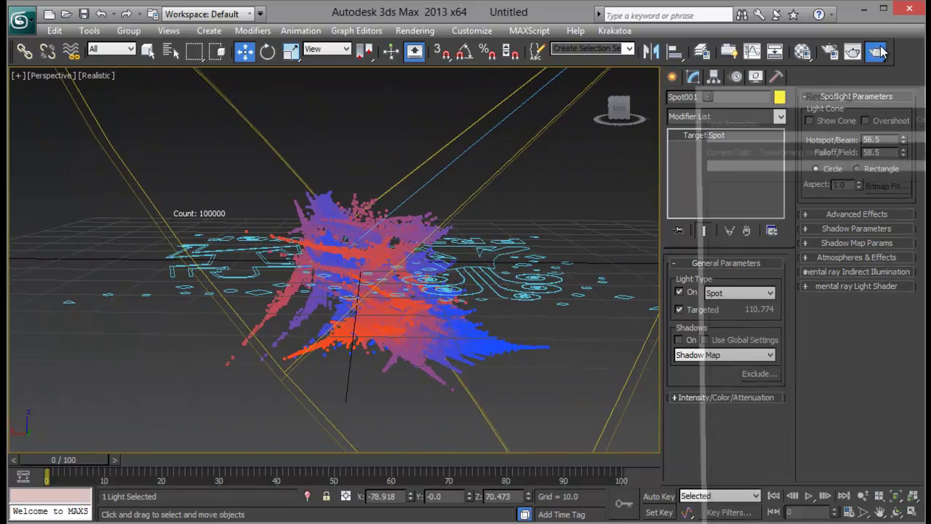
left_click(876, 51)
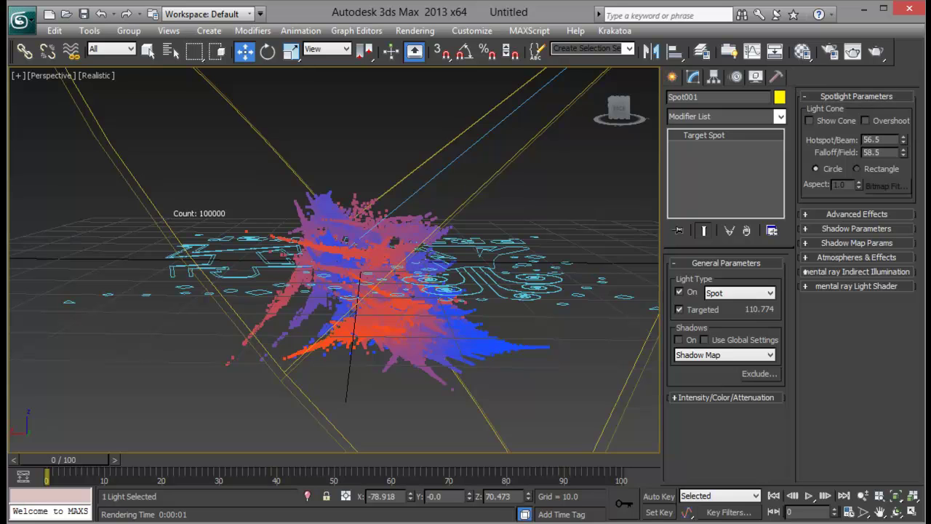
Bring back the PRT Maker Designer and reset PRT Maker001 to a quick design with 4 affine transformations.
left_click(615, 31)
left_click(601, 87)
left_click_drag(601, 88, 661, 65)
left_click_drag(724, 70, 727, 89)
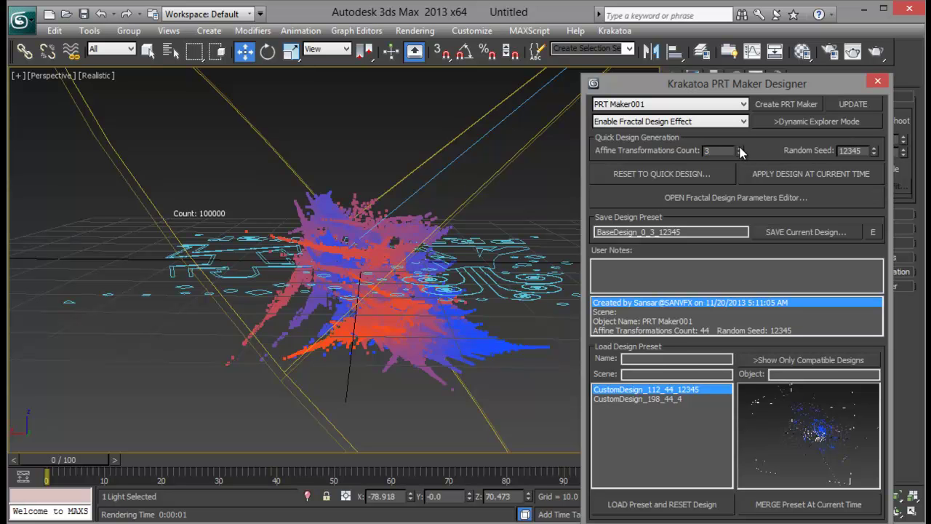
left_click(694, 175)
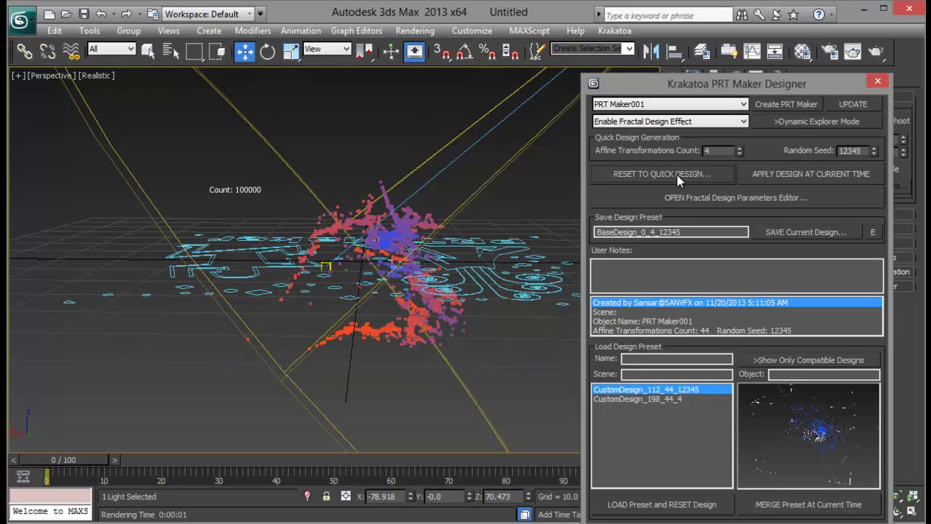
Turn on Dynamic Explorer Mode and raise the Affine Transformations Count to 15.
middle_click_drag(509, 240, 384, 236, "alt")
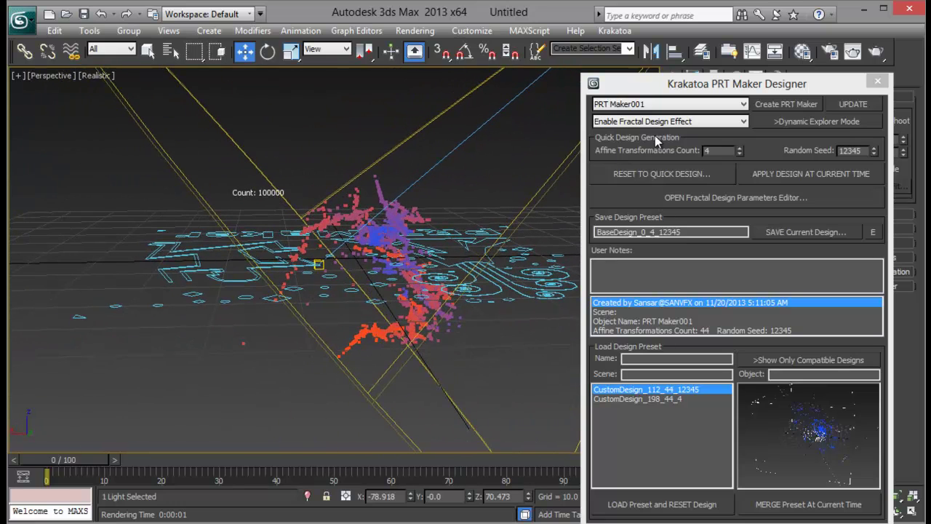
left_click(813, 122)
left_click(741, 148)
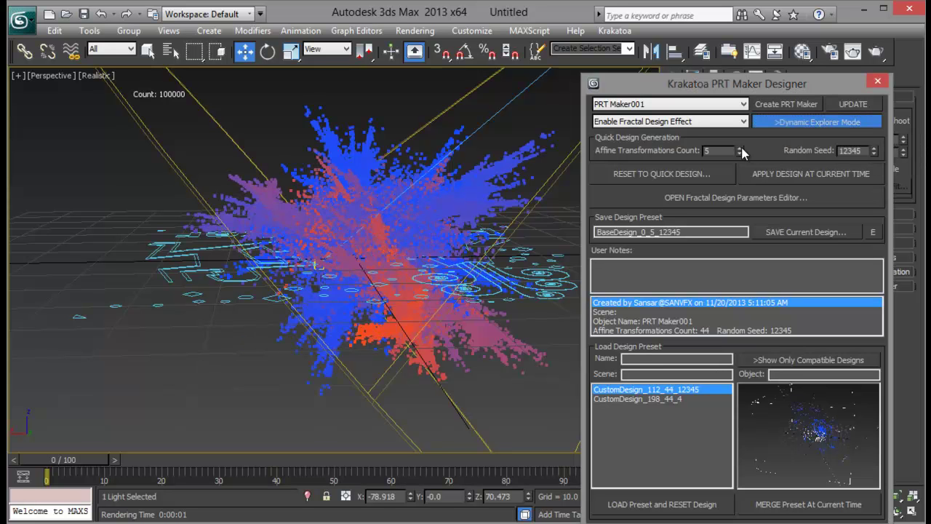
middle_click_drag(330, 219, 307, 204, "alt")
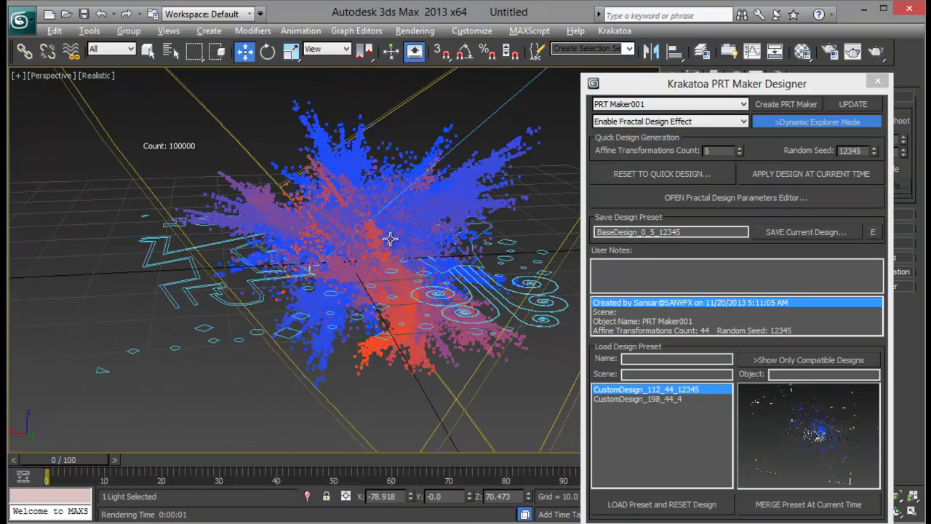
left_click(740, 147)
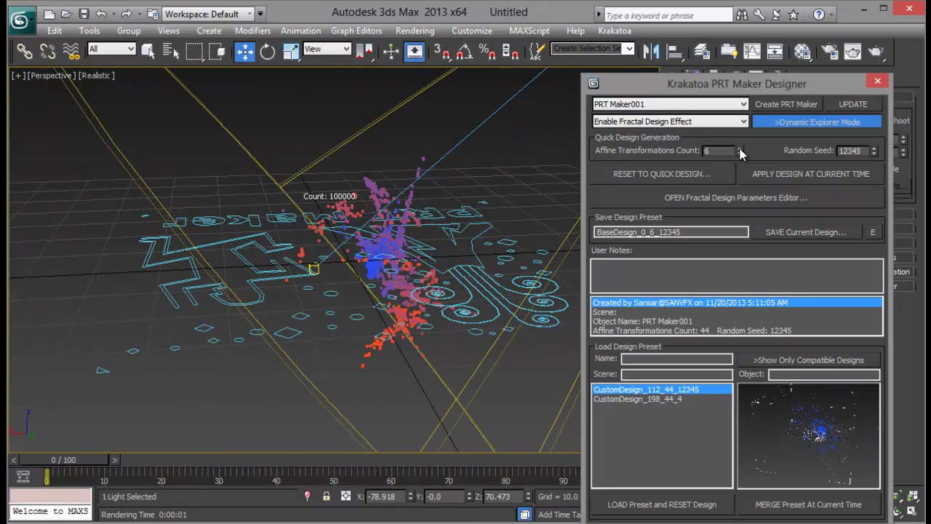
left_click(740, 148)
left_click(741, 148)
left_click(740, 147)
left_click(741, 148)
left_click(741, 148)
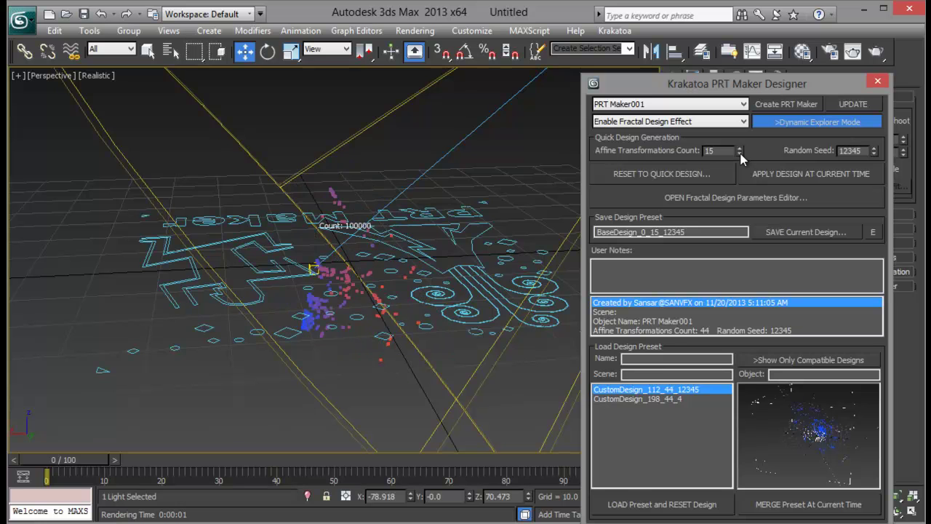
Lower the Affine Transformations Count to 5 and view the resulting particle design up close.
left_click(740, 147)
middle_click_drag(407, 240, 433, 163, "alt")
left_click(739, 153)
left_click(740, 153)
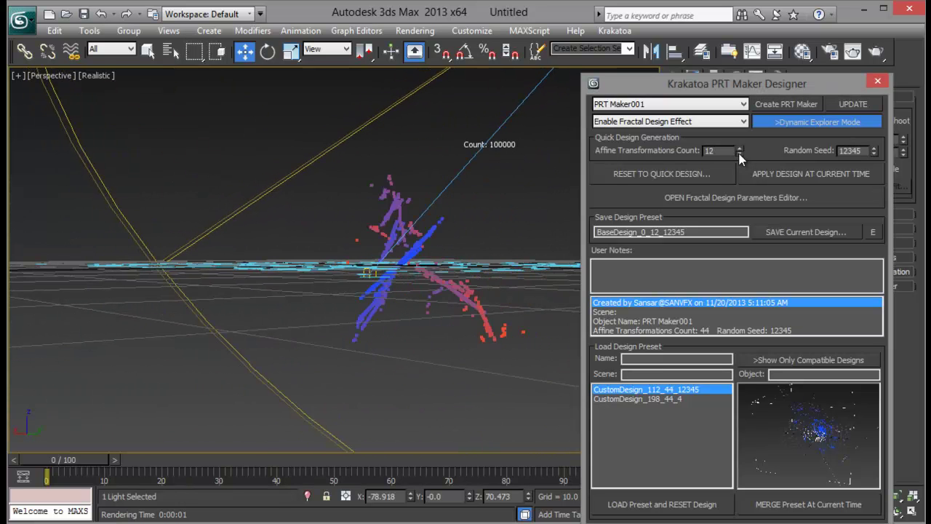
left_click(739, 153)
left_click(739, 153)
left_click(739, 154)
left_click(739, 154)
left_click(739, 153)
left_click(739, 154)
middle_click_drag(430, 263, 437, 253, "alt")
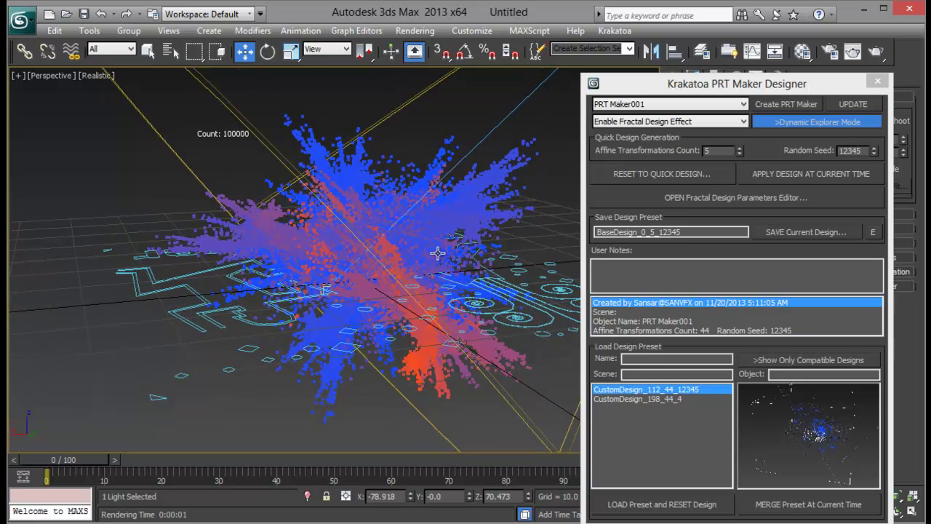
scroll(437, 253, "up", 2)
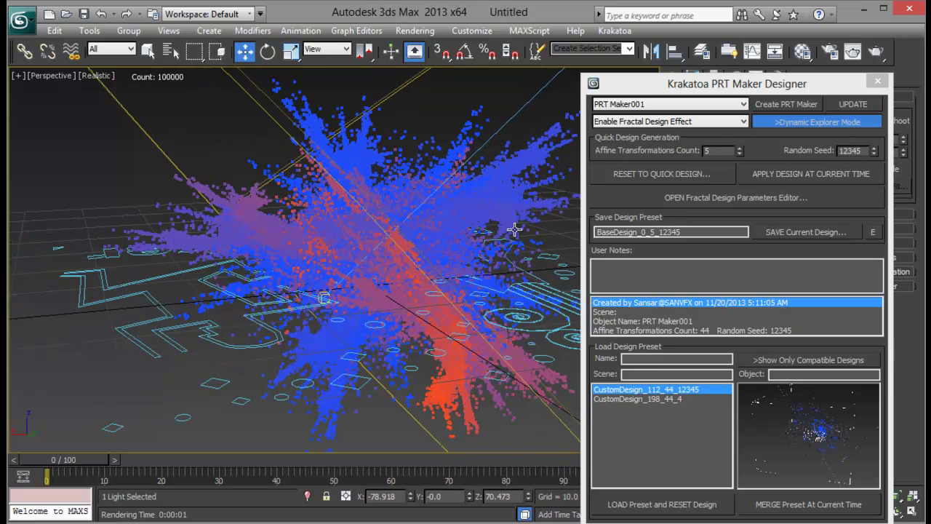
Turn off Dynamic Explorer Mode and reposition the PRT Maker Designer window beside the particles.
left_click(807, 122)
left_click(672, 175)
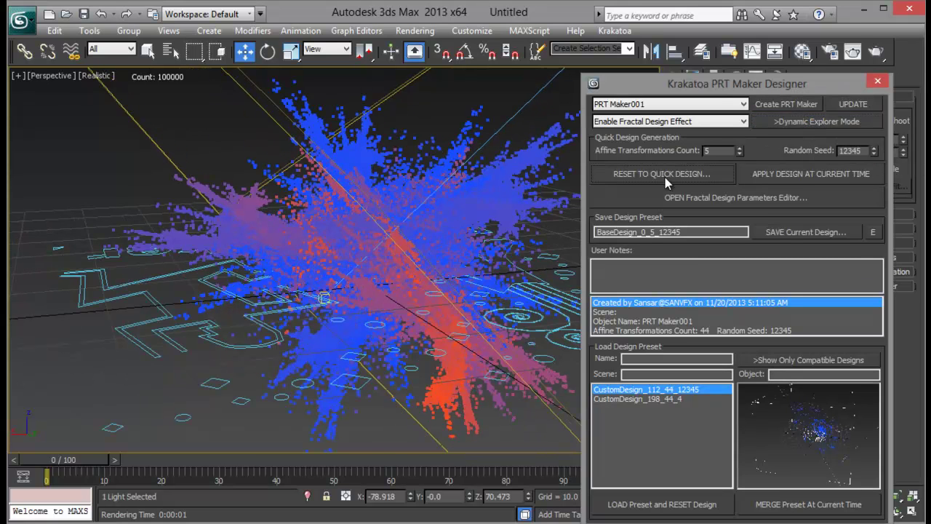
left_click_drag(605, 89, 676, 73)
mouse_move(50, 467)
left_mouse_down()
mouse_move(630, 469)
mouse_move(54, 466)
mouse_move(478, 460)
mouse_move(46, 467)
left_mouse_up()
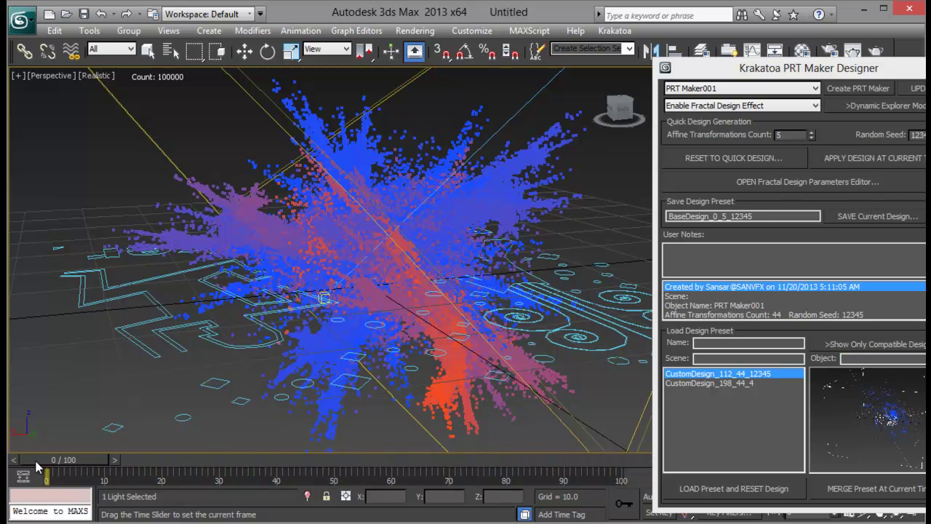
key("w")
left_click_drag(703, 71, 634, 71)
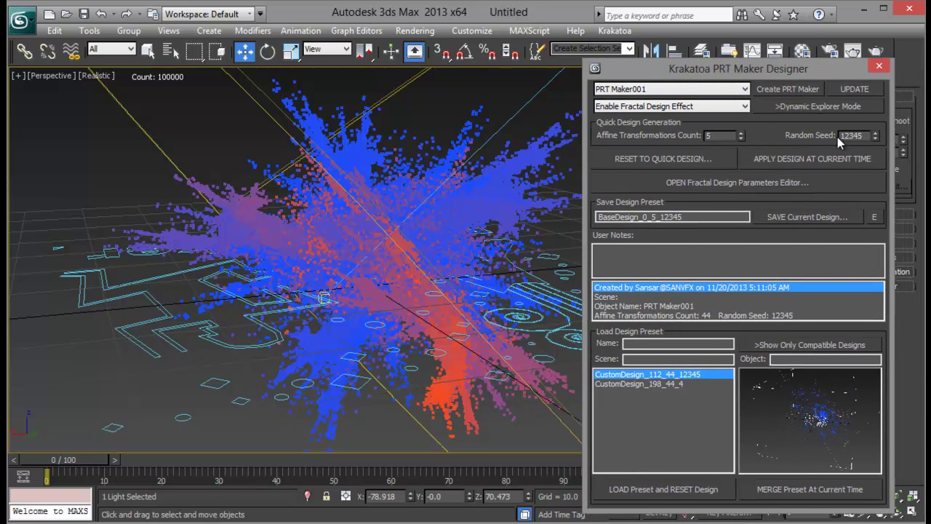
Turn on Dynamic Explorer Mode and try Random Seed values from 12346 to 12348, returning to 12345.
left_click(798, 109)
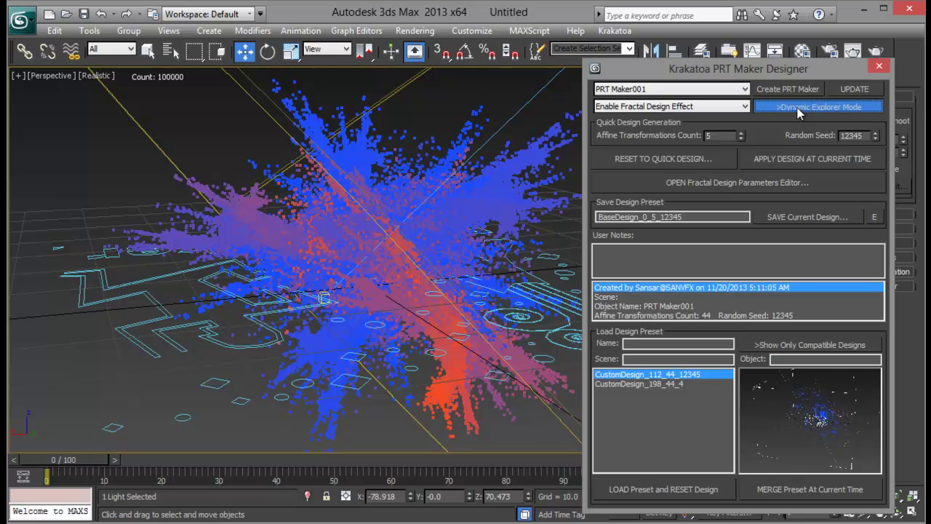
left_click(877, 136)
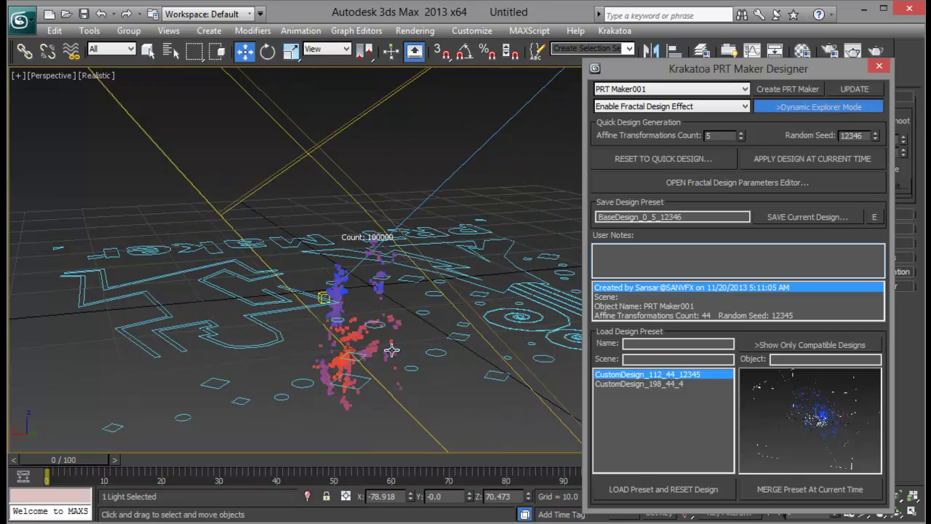
left_click(877, 135)
left_click(877, 134)
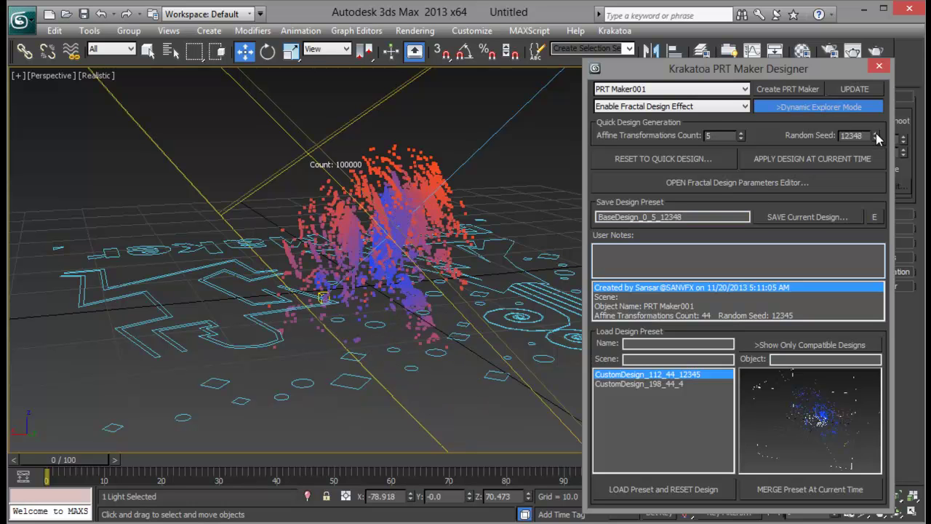
left_click(877, 138)
left_click(877, 139)
left_click(877, 139)
left_click(876, 139)
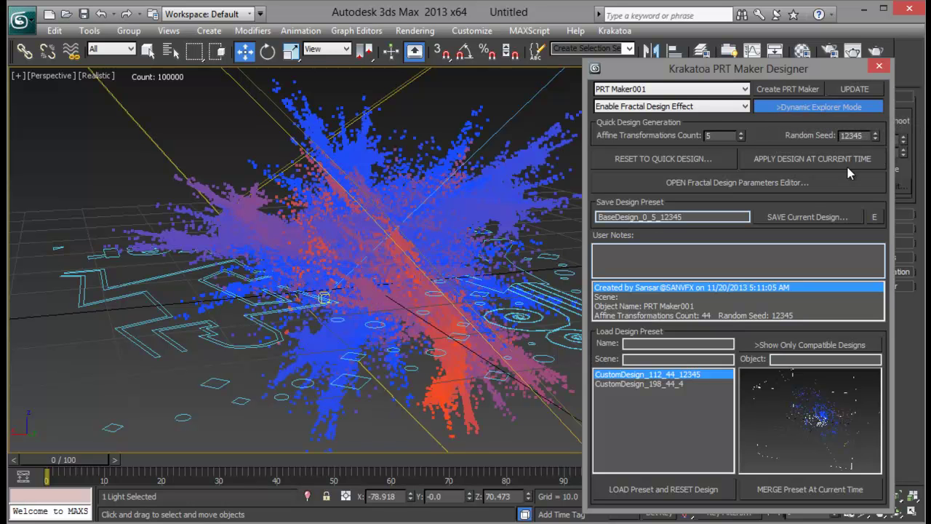
left_click(875, 135)
left_click(876, 135)
left_click(876, 135)
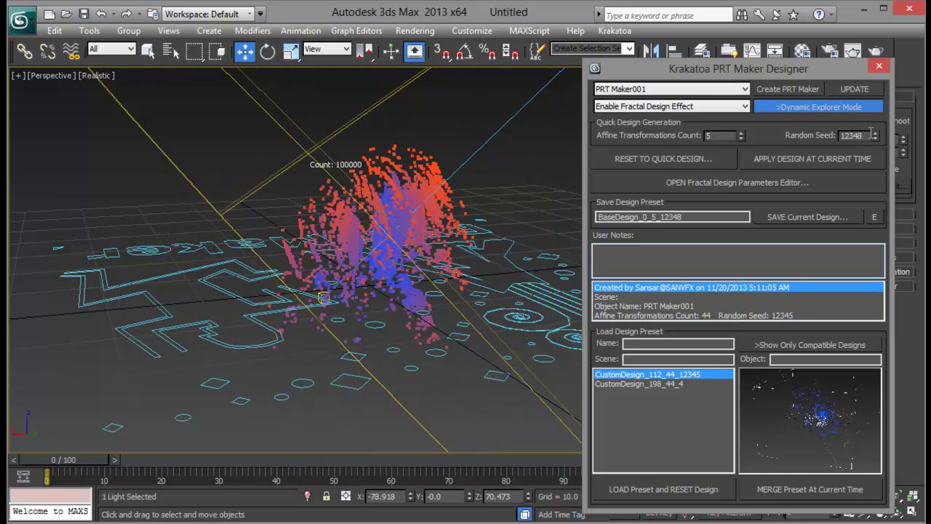
left_click(876, 139)
left_click(876, 138)
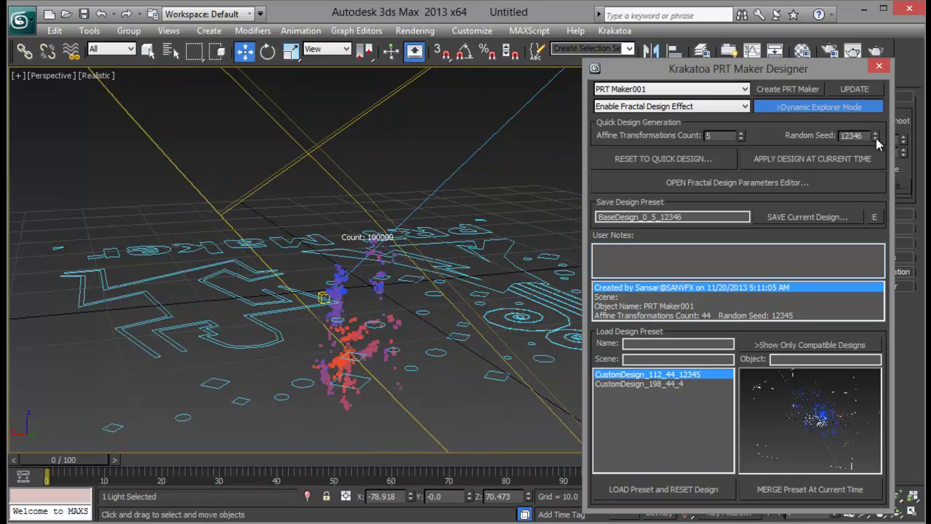
left_click(876, 138)
left_click(876, 138)
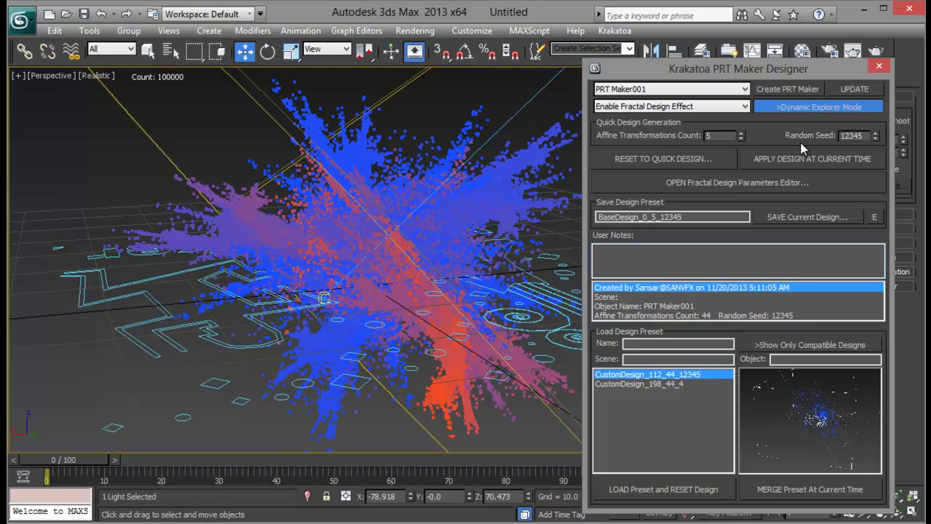
With Auto Key on, set the Random Seed to 12348 and apply the design to PRT Maker001 at frame 100.
left_click_drag(771, 76, 930, 56)
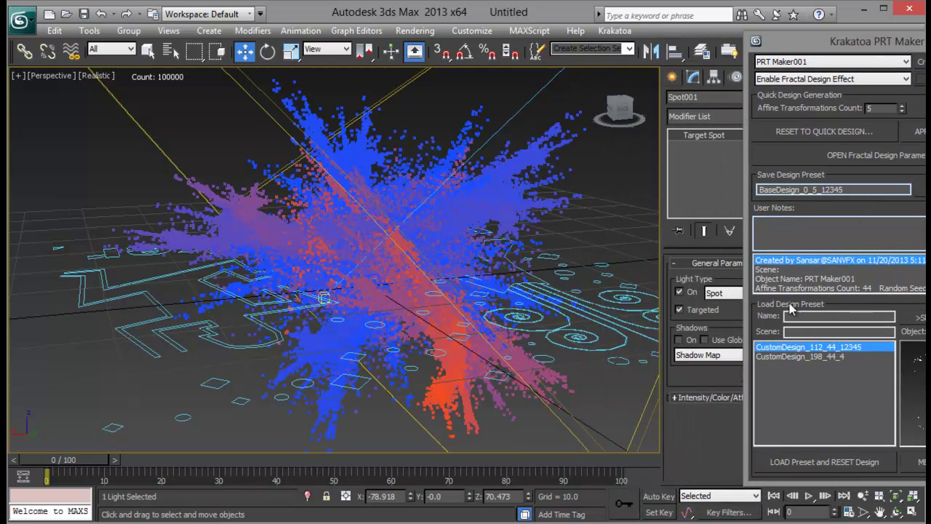
left_click(654, 499)
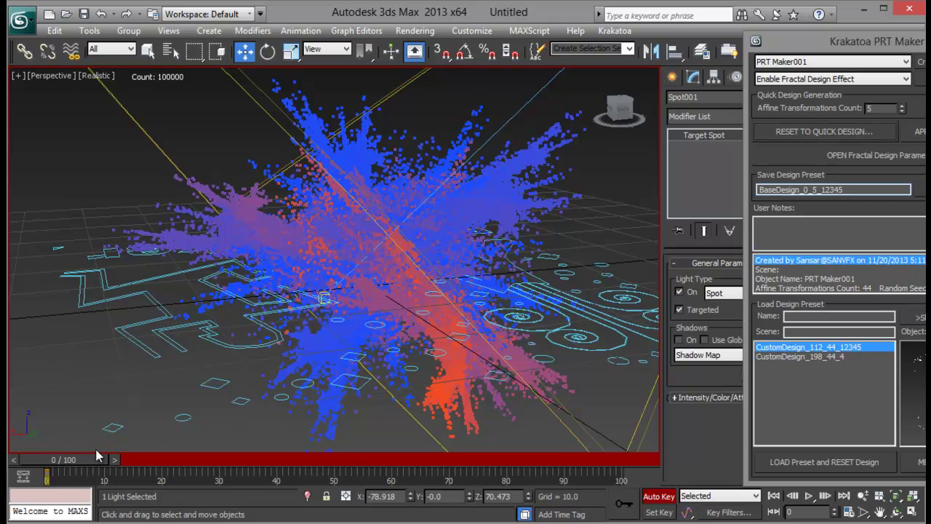
left_click_drag(71, 464, 618, 462)
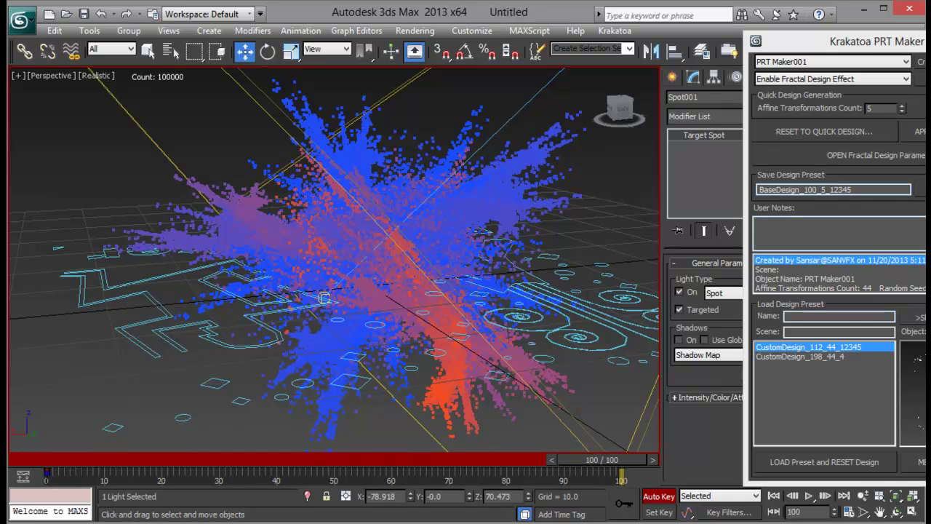
left_click_drag(793, 42, 637, 46)
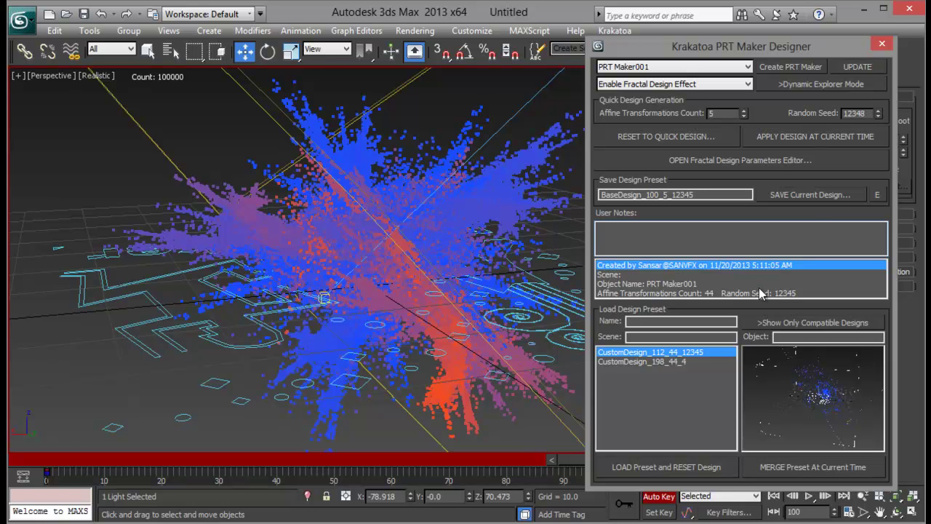
left_click(814, 137)
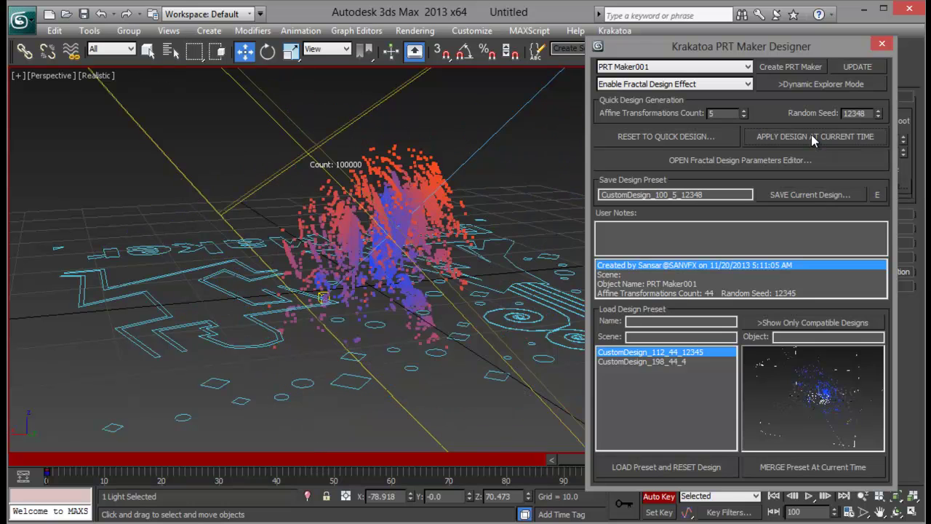
Scrub the animation back to frame 0 to review the morph between the designs, and turn off Auto Key.
left_click_drag(816, 48, 851, 37)
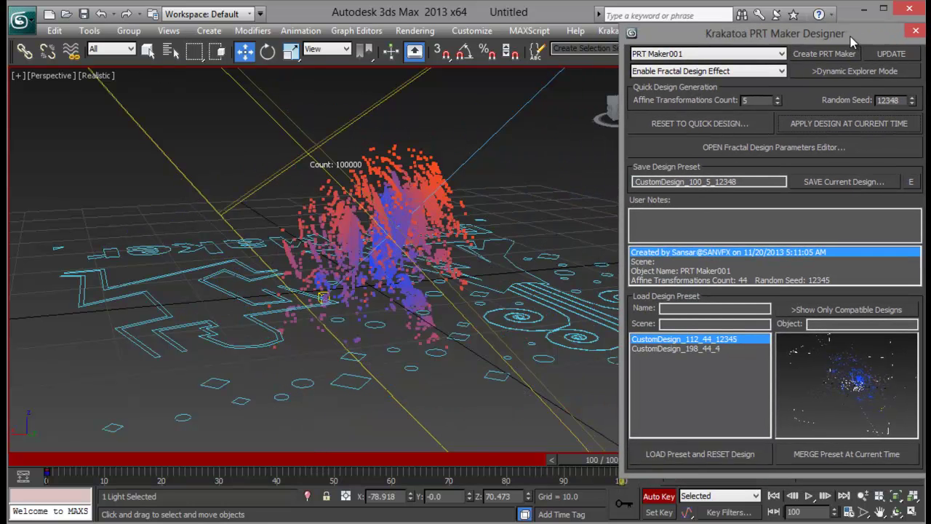
left_click_drag(588, 462, 46, 475)
key("w")
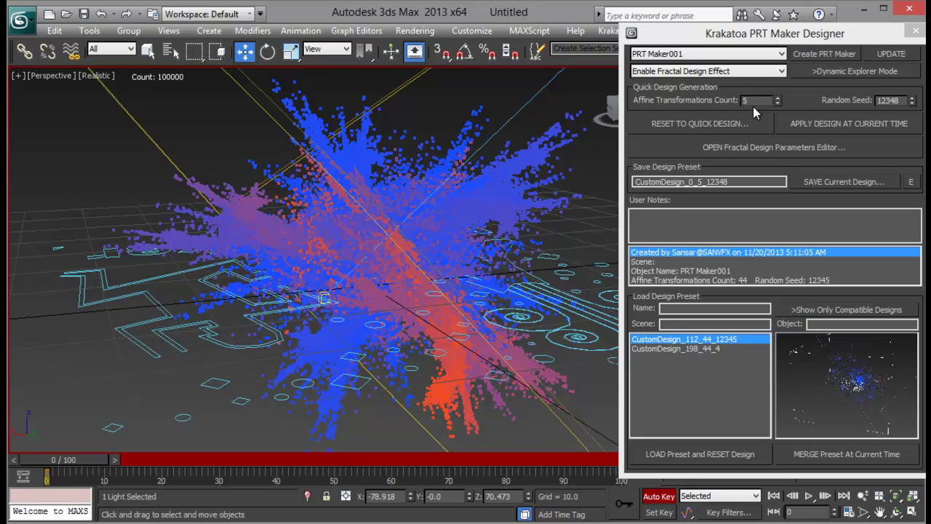
left_click(661, 496)
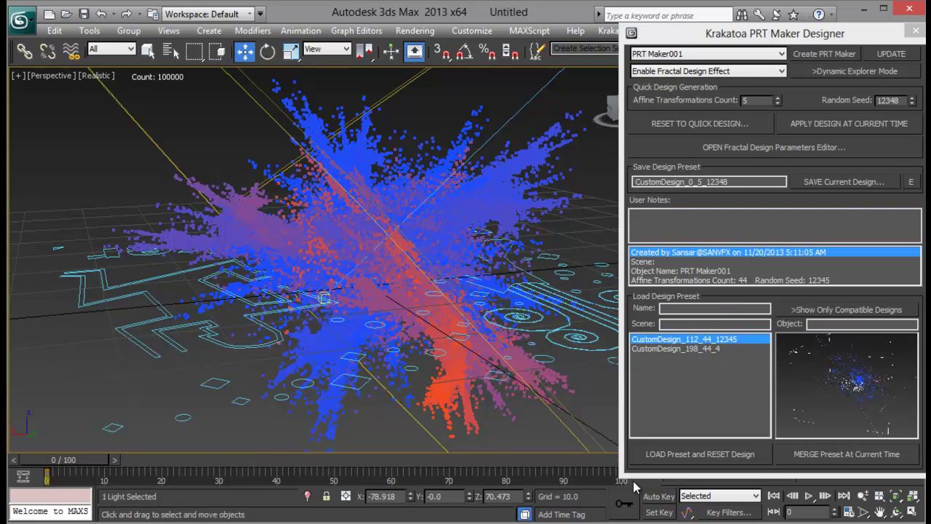
Turn on Auto Key and apply a design with 6 affine transformations at frame 100.
left_click(660, 497)
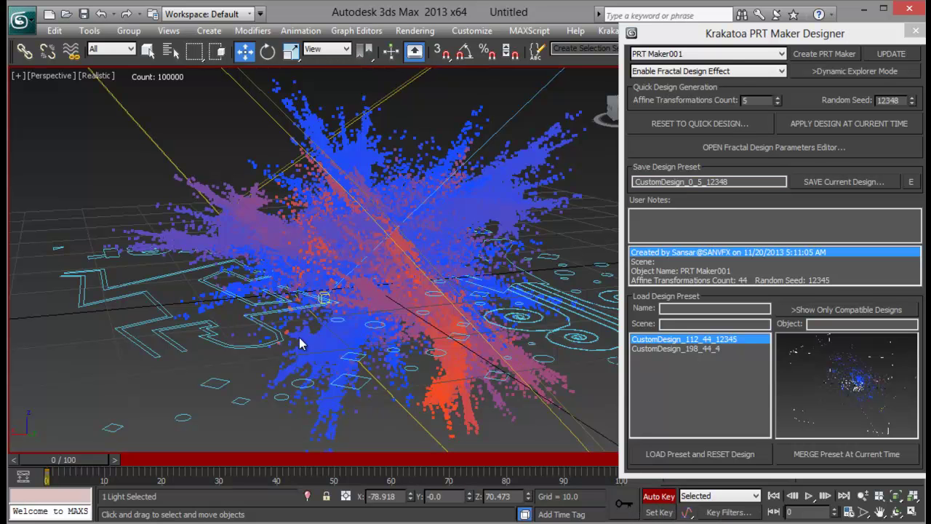
left_click_drag(78, 460, 582, 460)
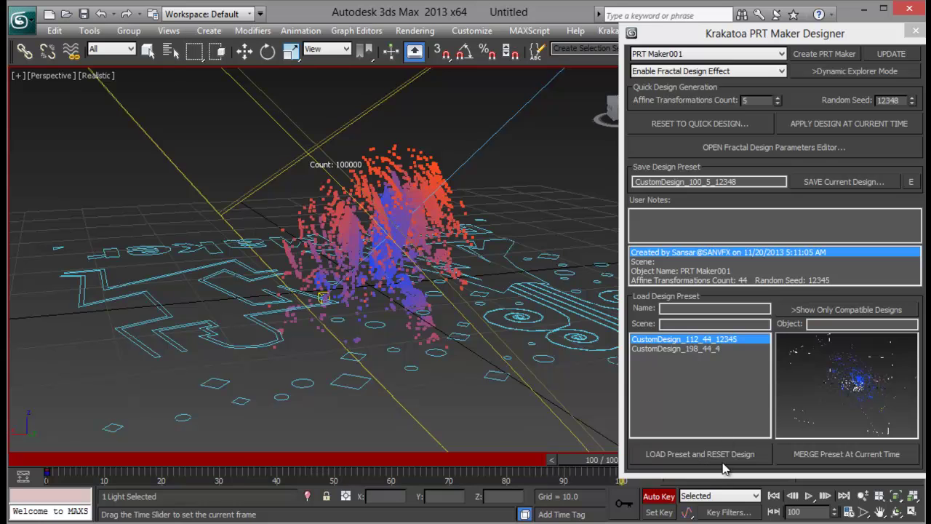
left_click(778, 98)
left_click(808, 126)
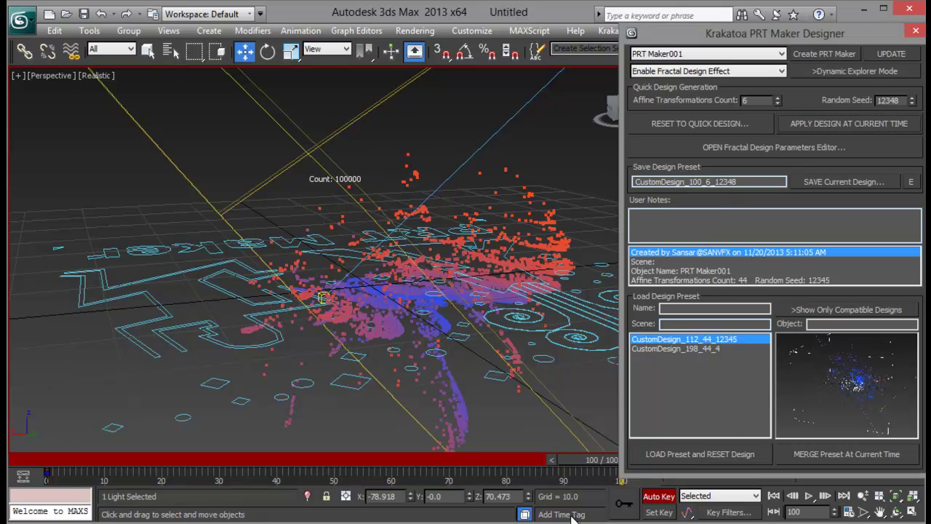
Scrub back and forth between frames 0 and 100 to examine how the design with 6 affine transformations morphs.
left_click_drag(591, 468, 39, 460)
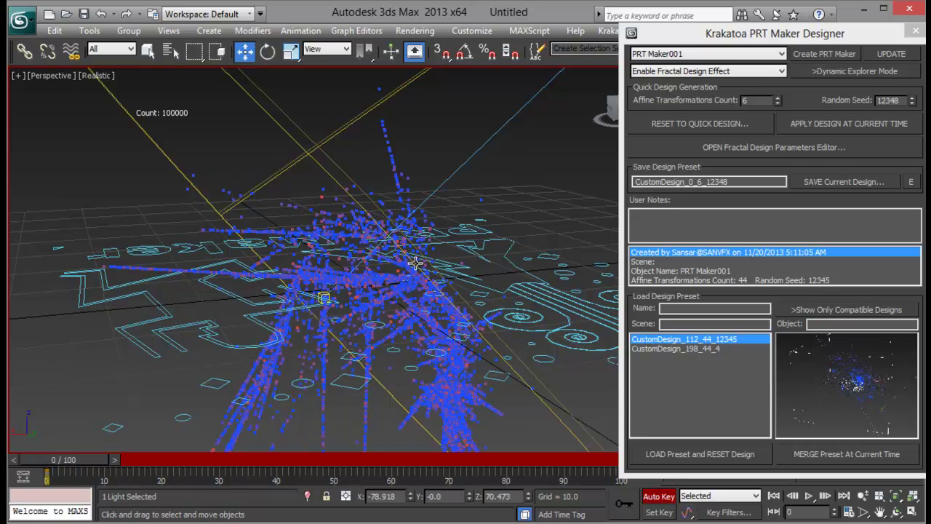
mouse_move(87, 461)
left_mouse_down()
mouse_move(204, 460)
mouse_move(86, 459)
left_mouse_up()
key("w")
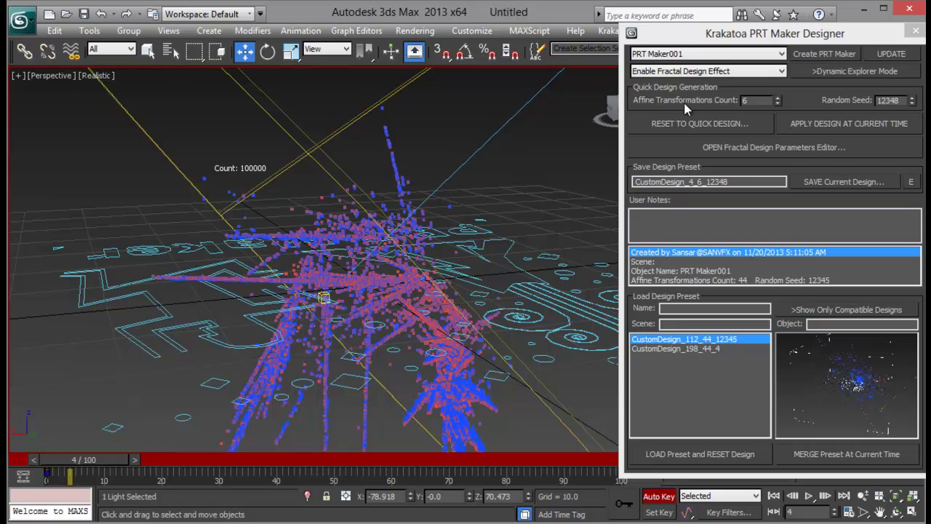
left_click(755, 101)
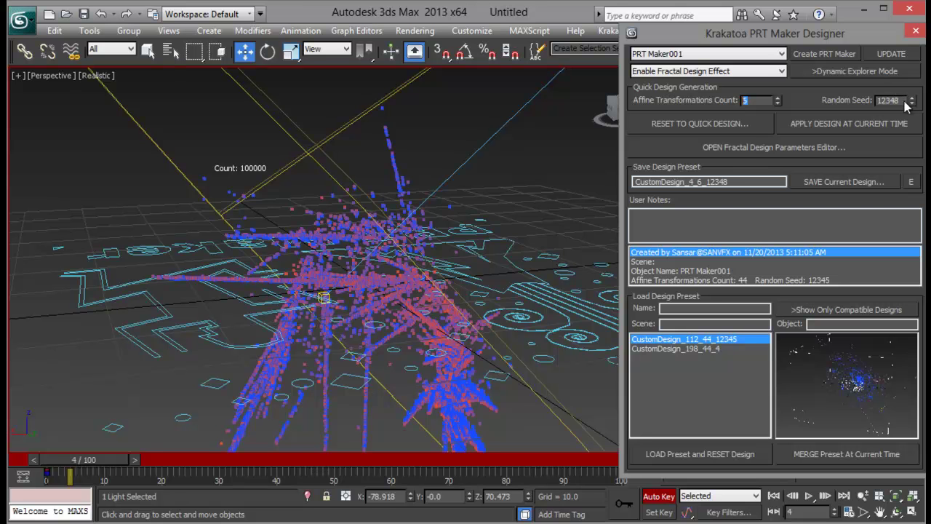
left_click_drag(106, 466, 455, 461)
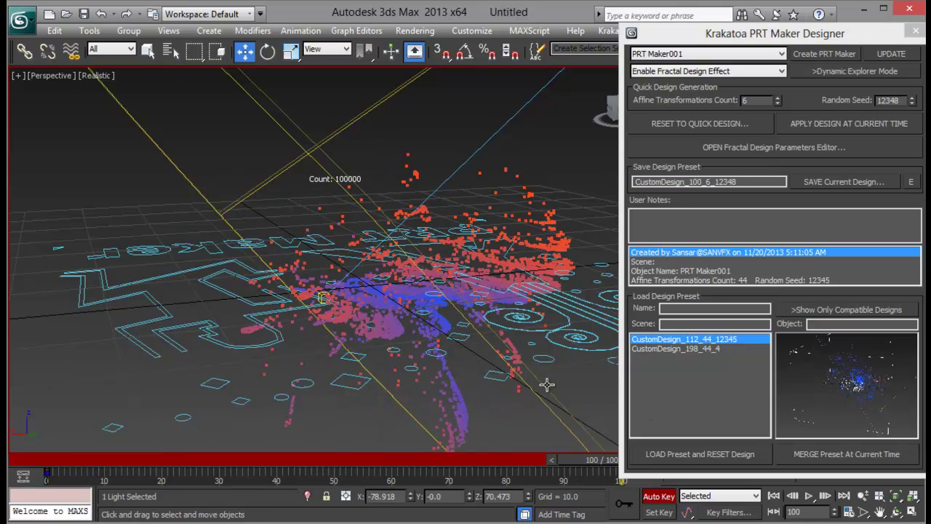
key("w")
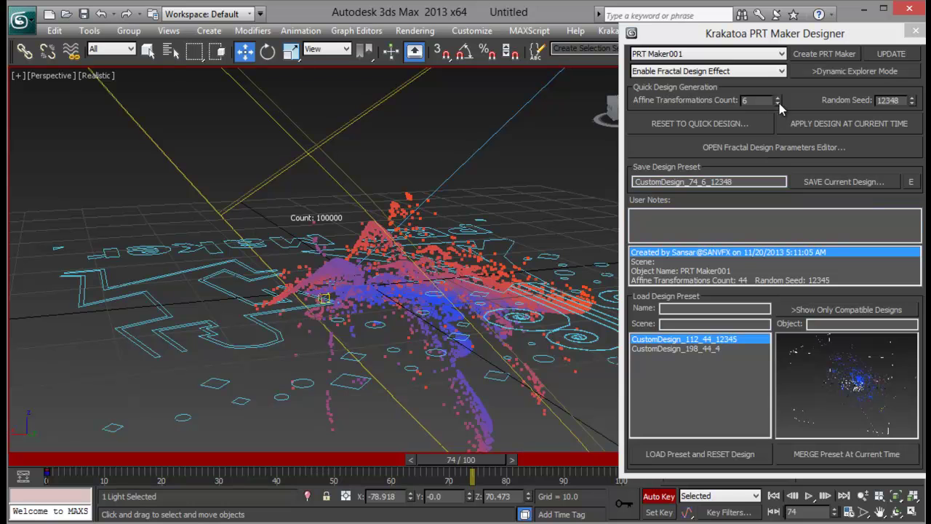
left_click_drag(484, 459, 76, 460)
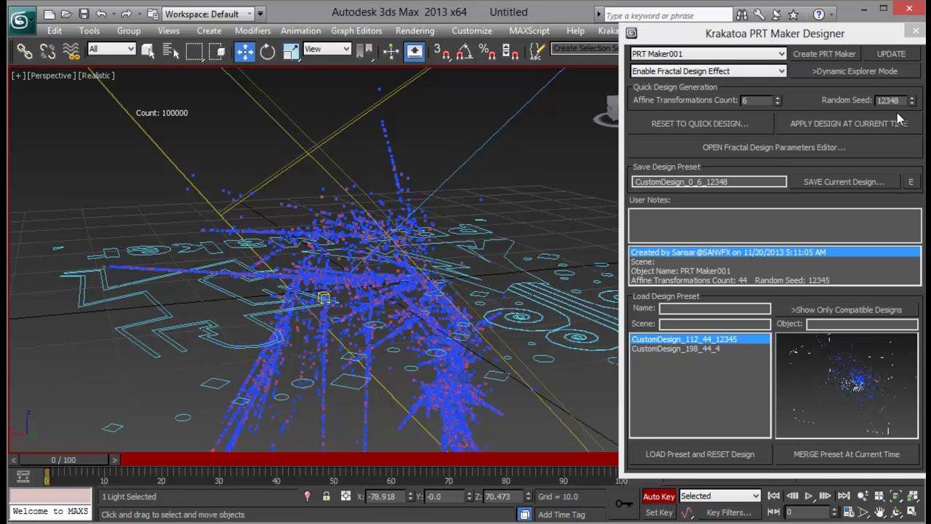
left_click_drag(73, 460, 45, 459)
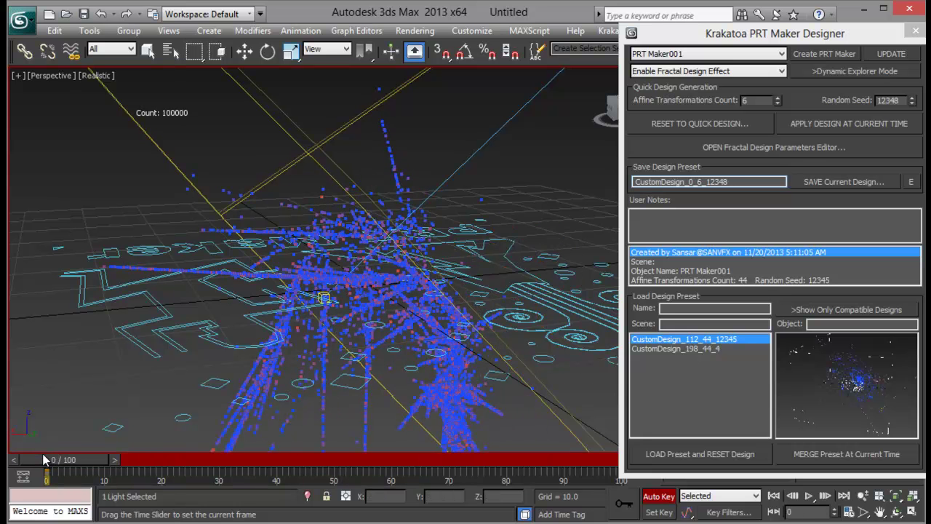
key("w")
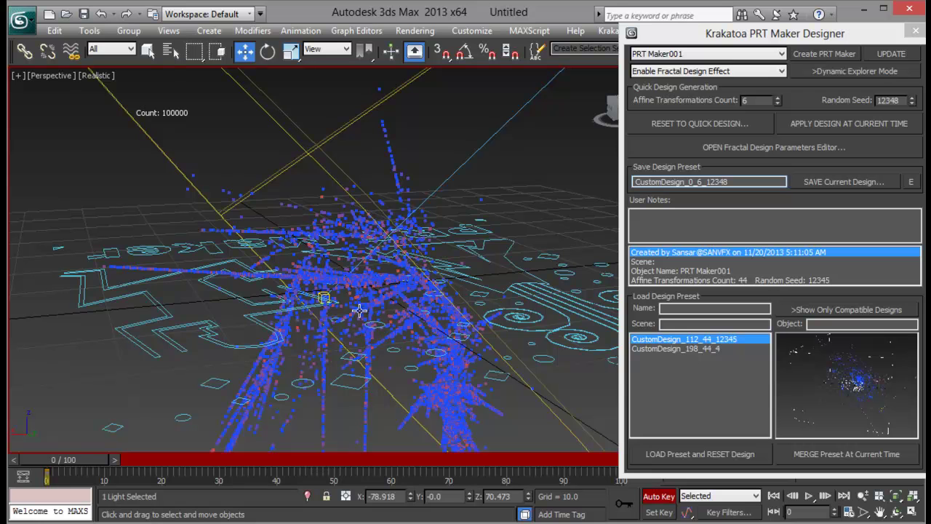
left_click_drag(89, 466, 65, 462)
Go to frame 48 and enter "random design_001" as the preset name for the current design.
left_click_drag(722, 37, 667, 45)
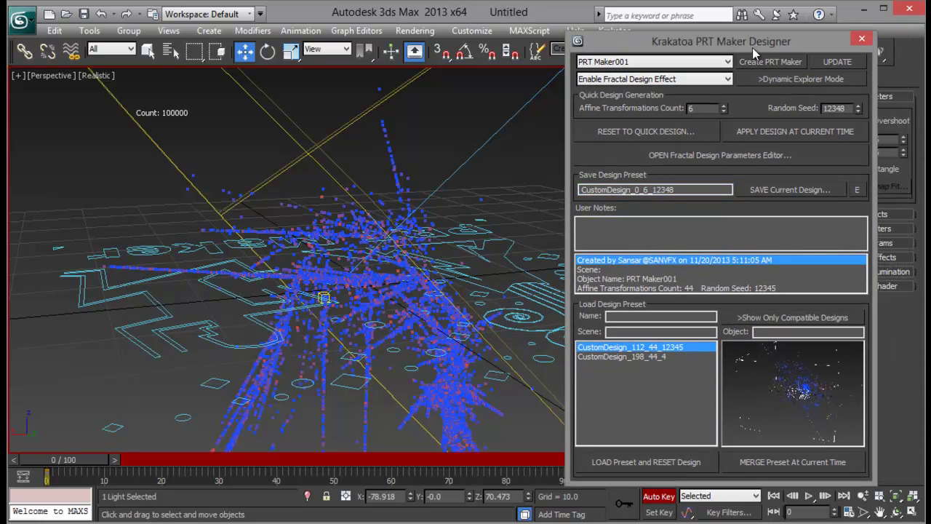
left_click_drag(79, 463, 345, 469)
key("w")
middle_click_drag(342, 277, 377, 244, "alt")
left_click(700, 190)
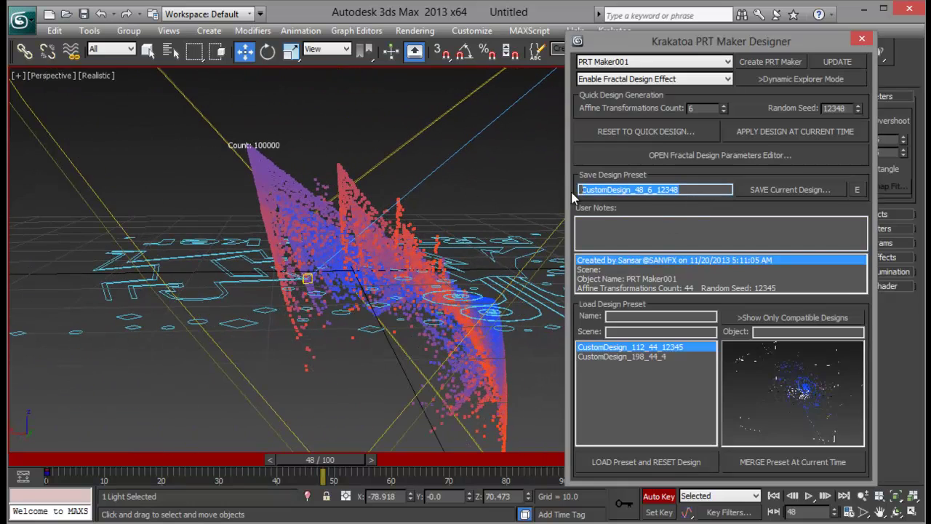
type("r")
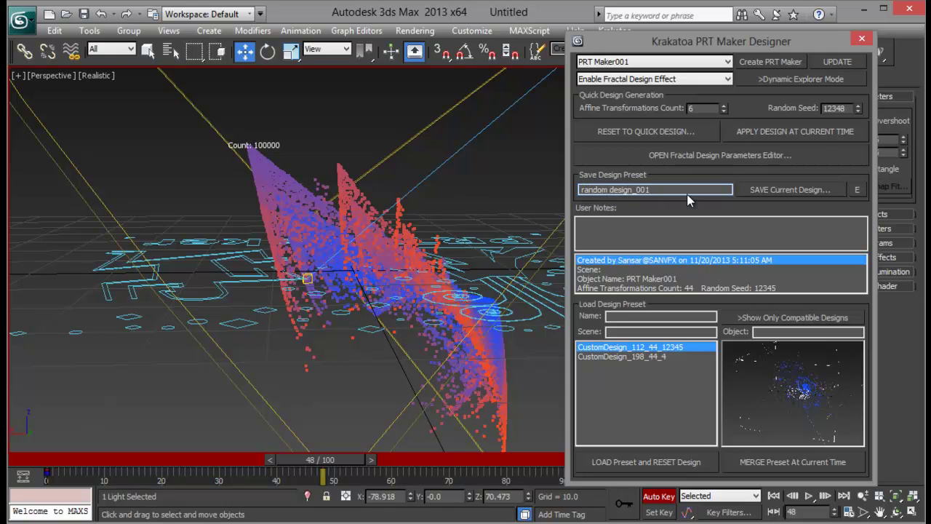
Save the current design as preset "random design_001" and compare its preview with the other saved designs.
type("andom design_001")
left_click(801, 186)
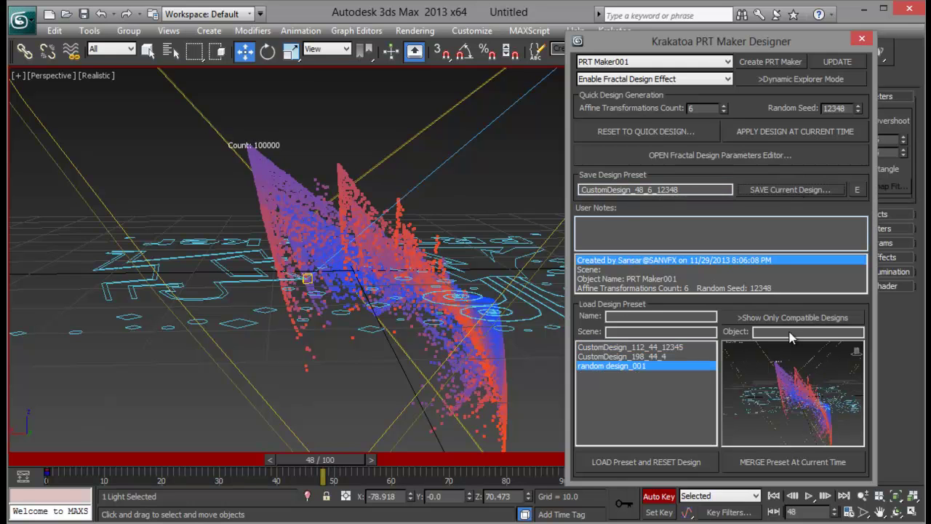
left_click(632, 357)
left_click(630, 347)
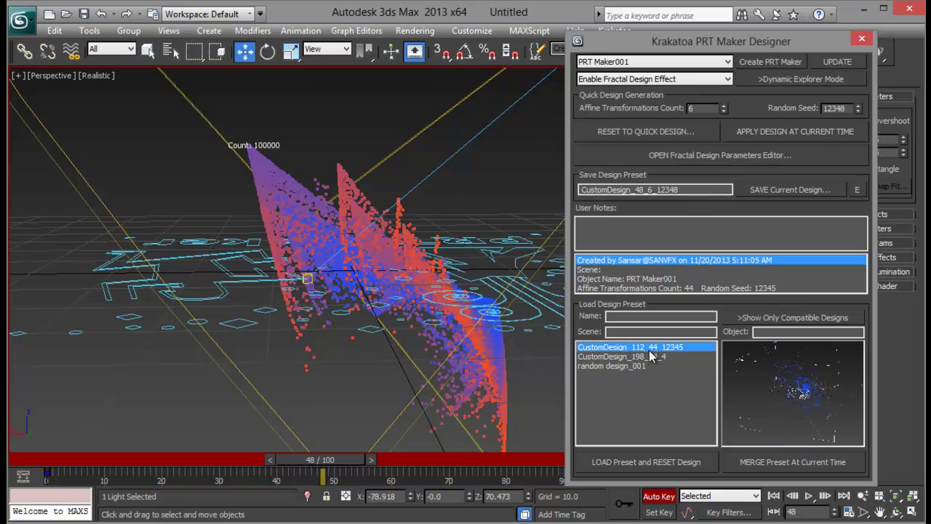
left_click(629, 366)
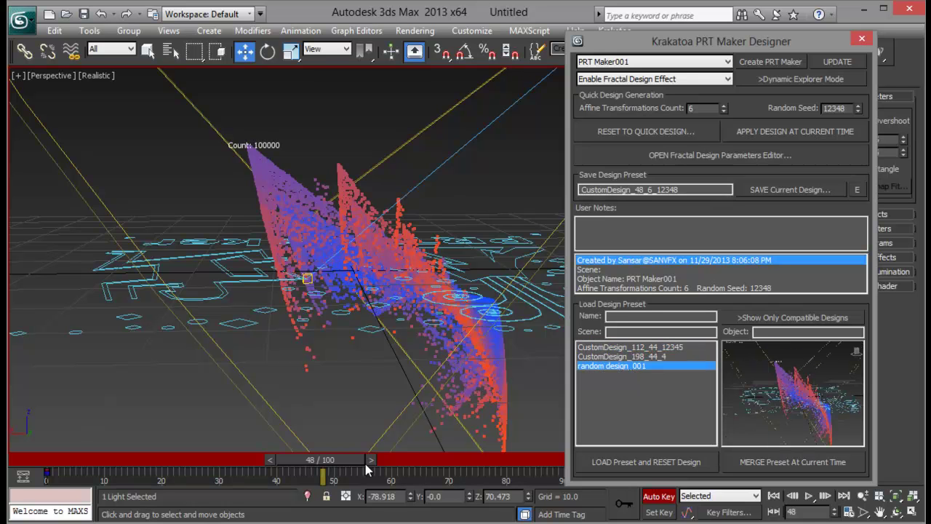
Return to frame 0 and try to merge the "random design_001" preset at the current time.
left_click_drag(315, 465, 30, 466)
key("w")
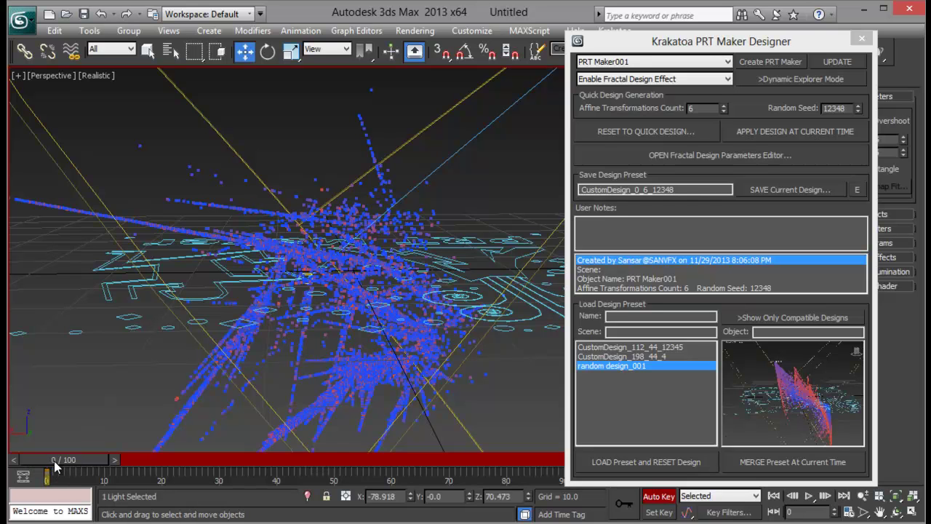
left_click(771, 464)
left_click(781, 430)
left_click_drag(63, 460, 152, 472)
left_click(793, 462)
key("w")
Close the PRT Maker Designer and move the animation to frame 81.
left_click(748, 41)
mouse_move(748, 41)
left_mouse_down()
mouse_move(689, 31)
mouse_move(738, 40)
left_mouse_up()
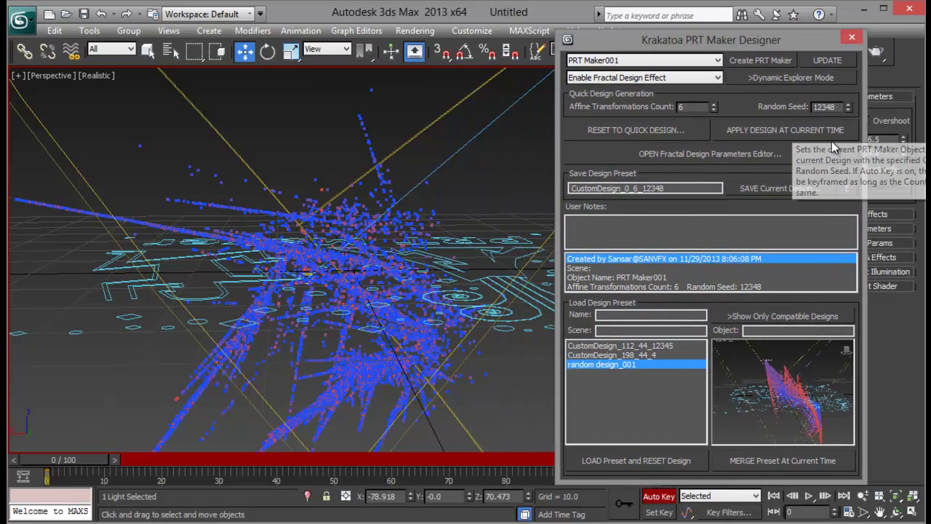
left_click_drag(758, 40, 795, 39)
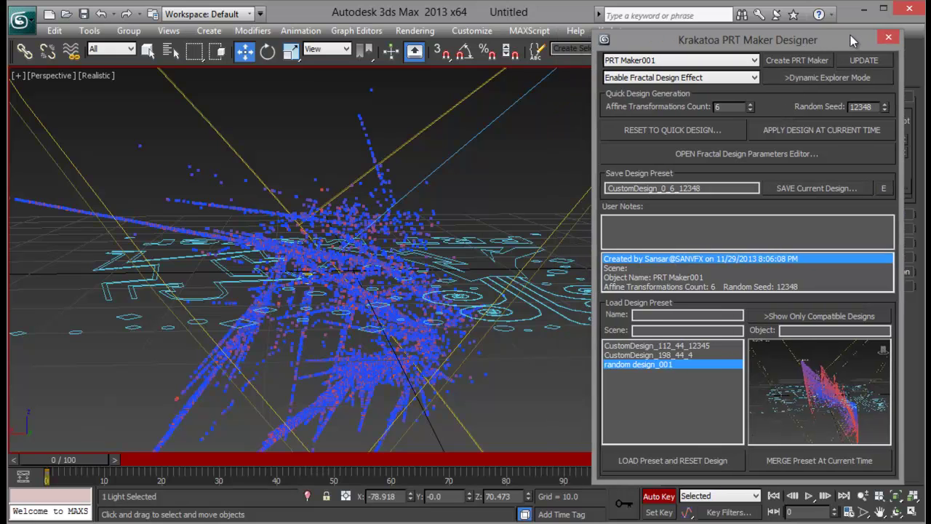
left_click(888, 37)
left_click_drag(95, 459, 516, 457)
key("w")
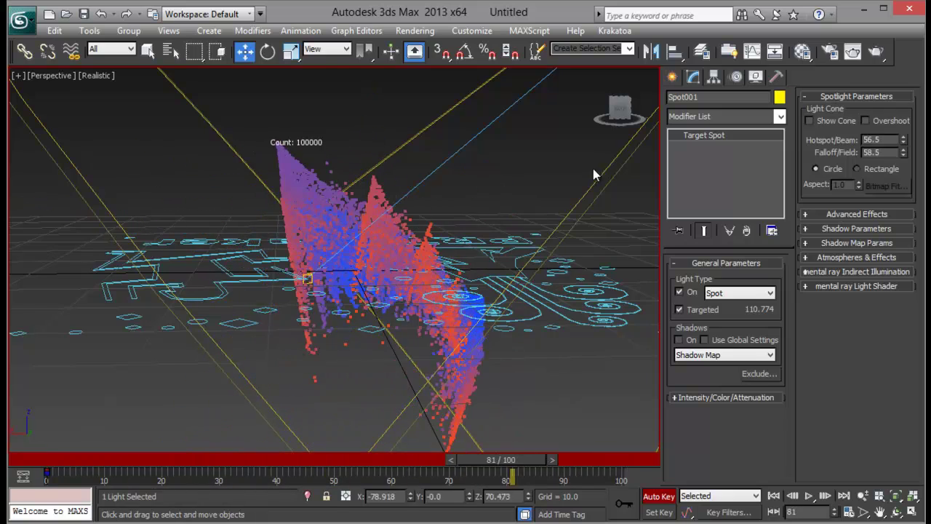
Bring the Krakatoa renderer controls to the front and arrange the window so all of it fits on screen.
left_click(615, 30)
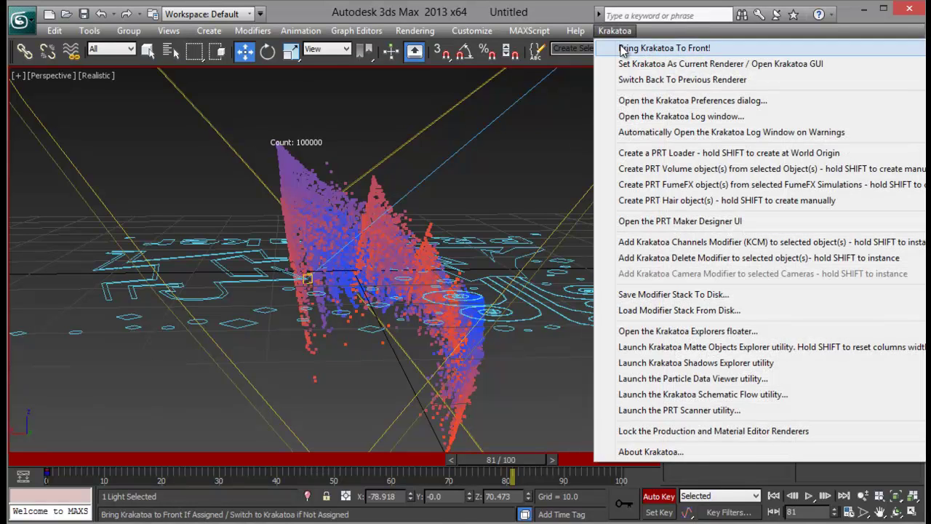
left_click(622, 48)
left_click_drag(648, 44, 712, 27)
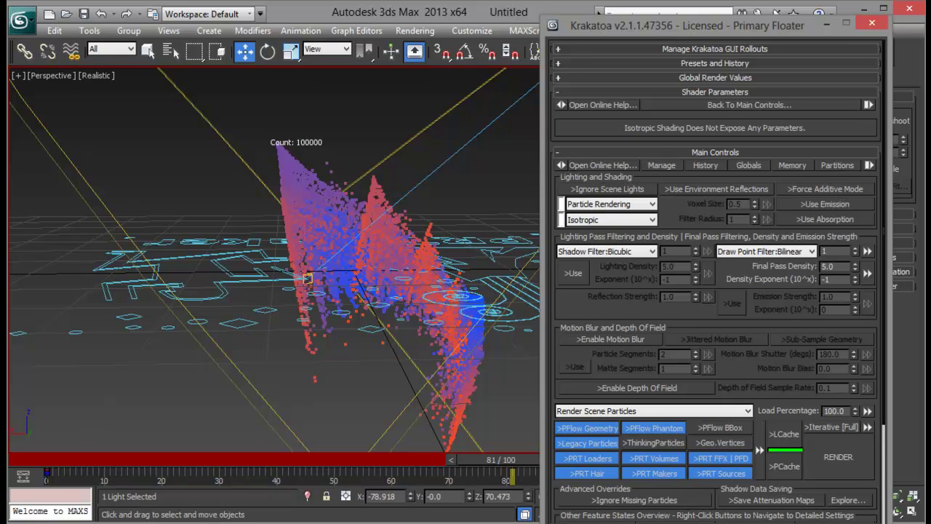
left_click_drag(544, 521, 553, 500)
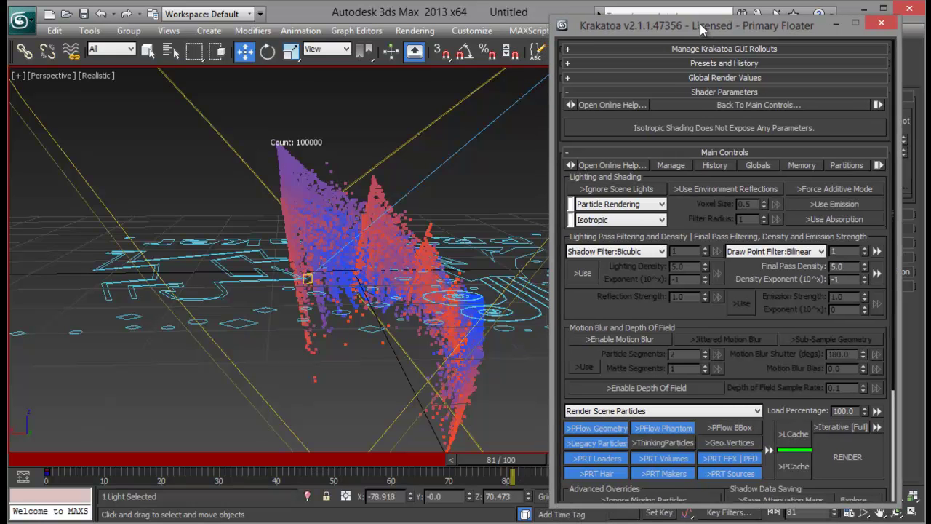
left_click_drag(719, 27, 689, 23)
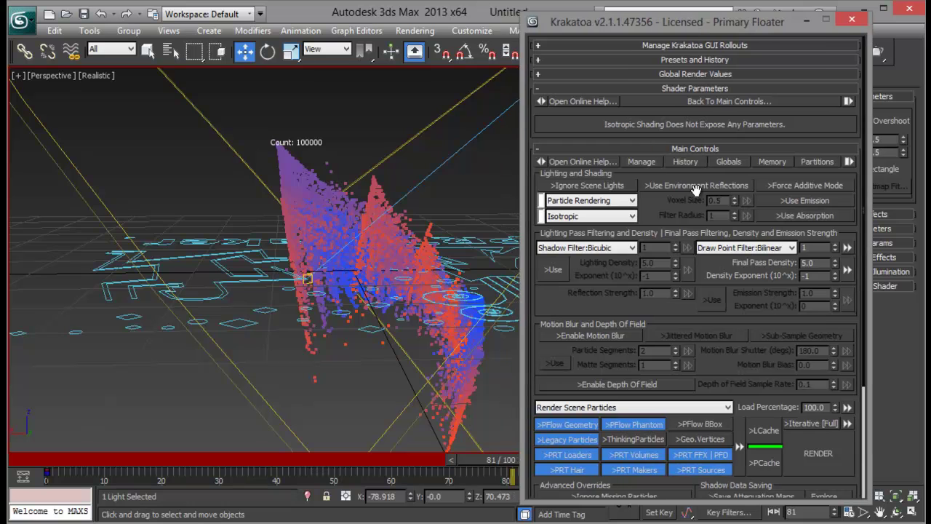
Render frame 81 of the Perspective view with Krakatoa, examine the particles and close the render window.
left_click(822, 458)
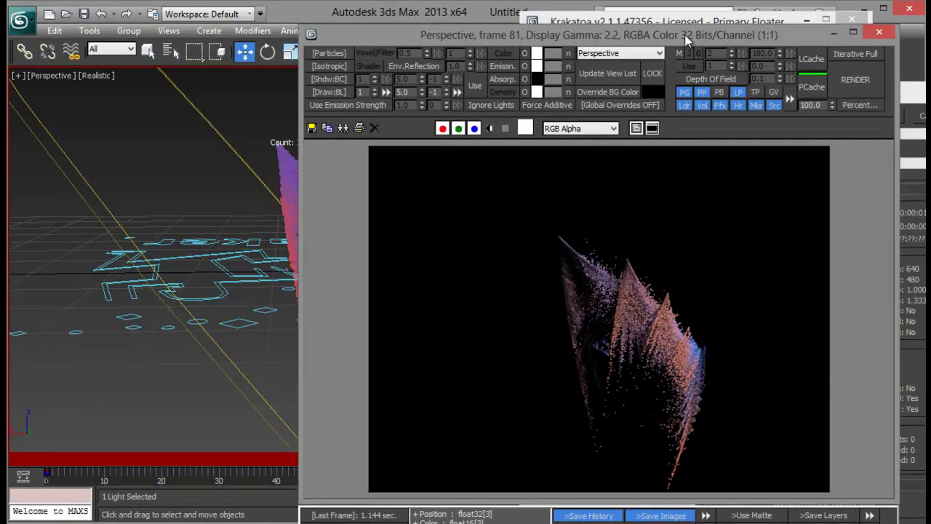
left_click_drag(685, 34, 446, 12)
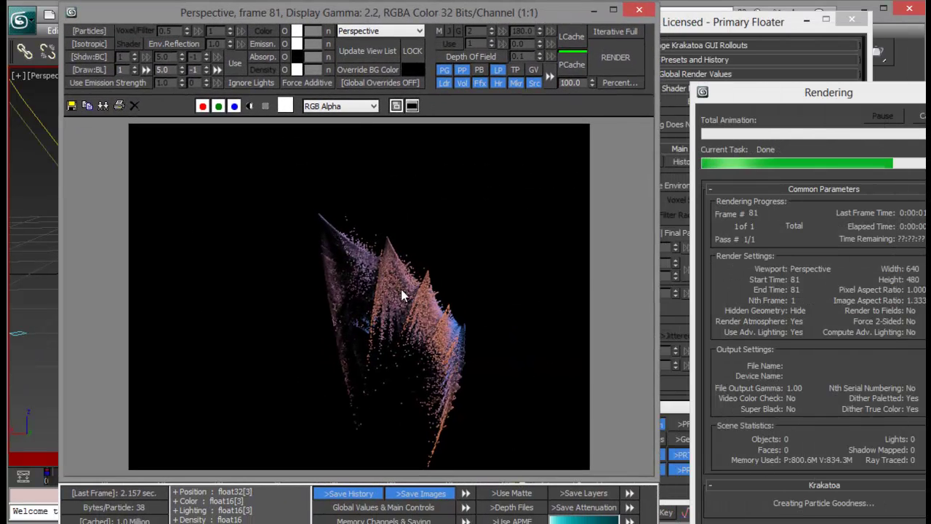
left_click(638, 9)
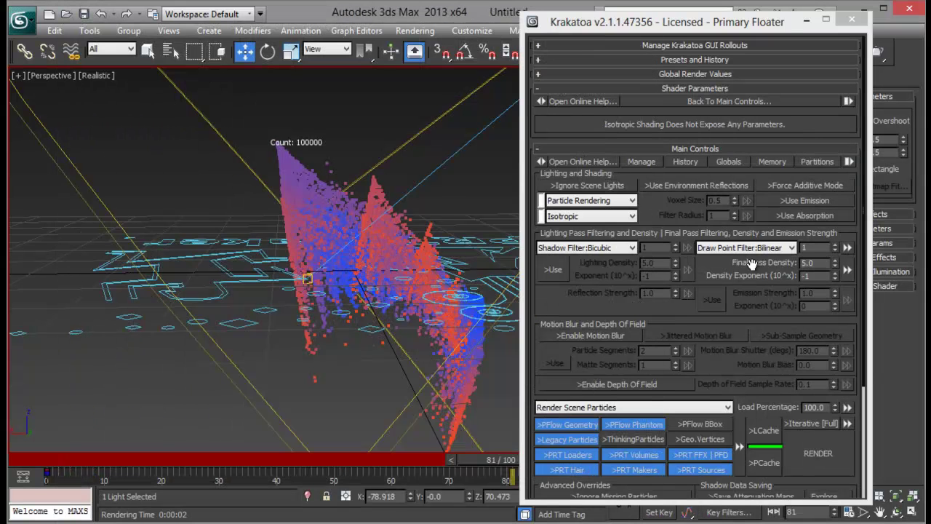
Set the final pass density to 1.0 with a density exponent of -2, and render frame 81 to check it.
left_click(823, 262)
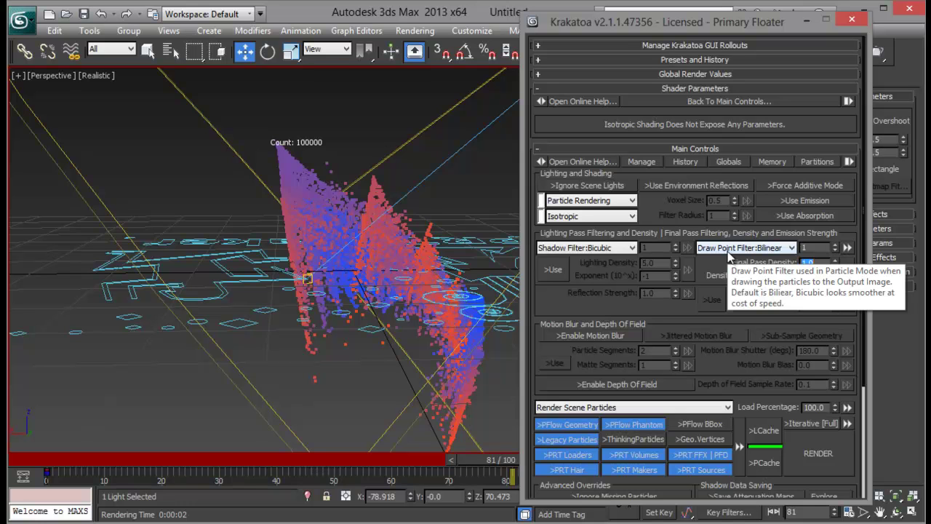
key("Tab")
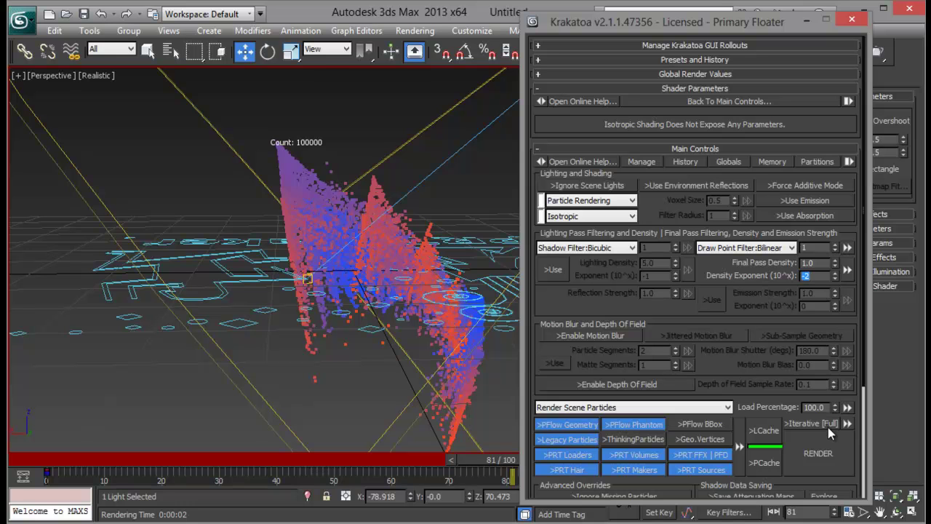
left_click(817, 450)
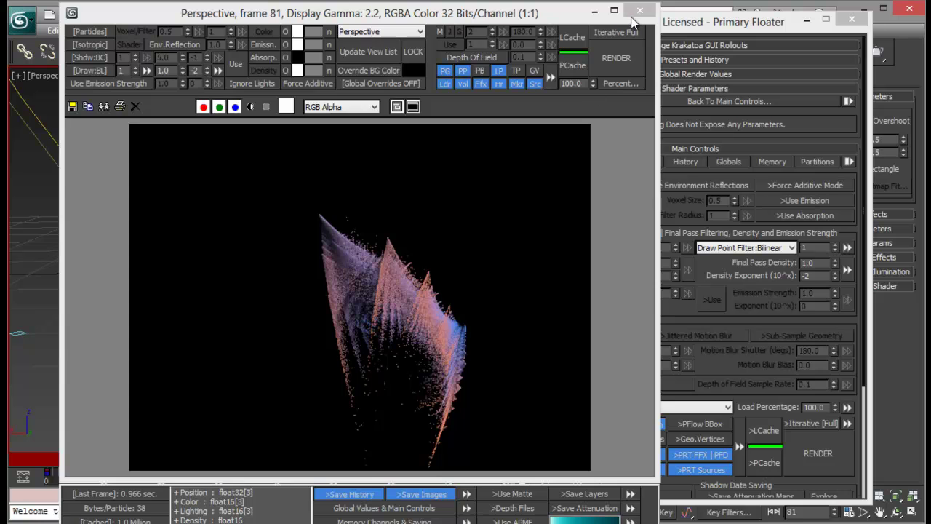
left_click(640, 11)
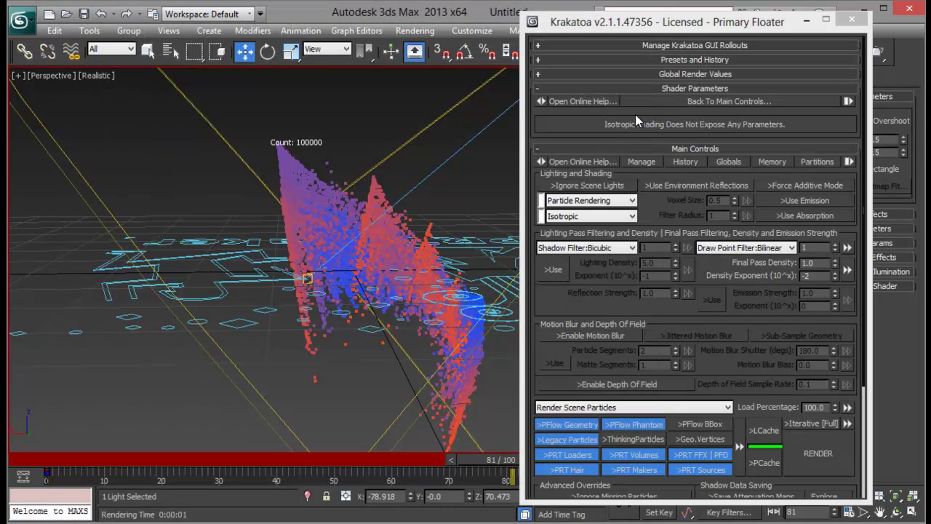
Enable Force Additive Mode and render frame 81 again.
left_click(782, 186)
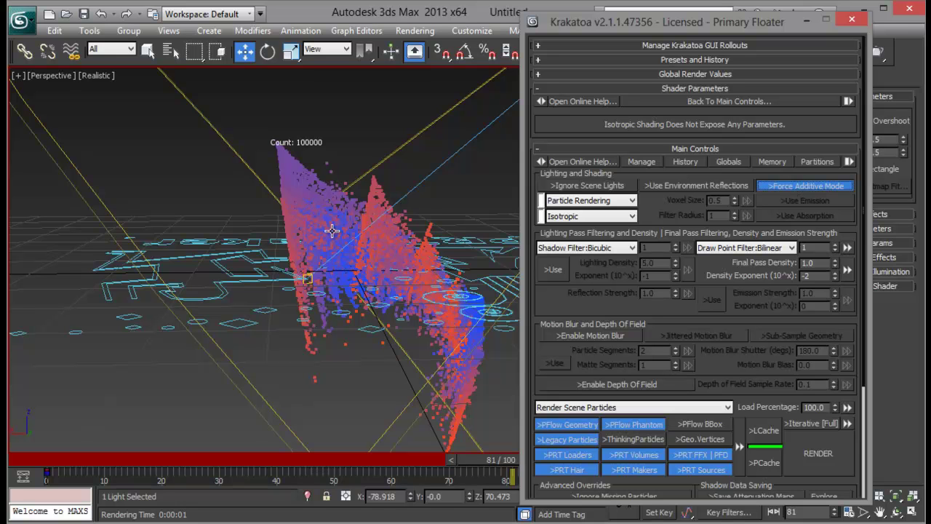
left_click(818, 453)
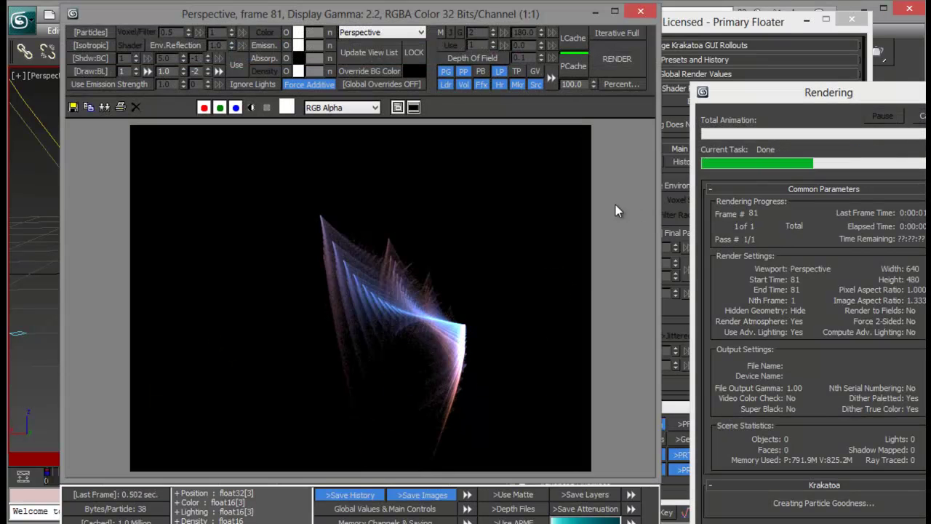
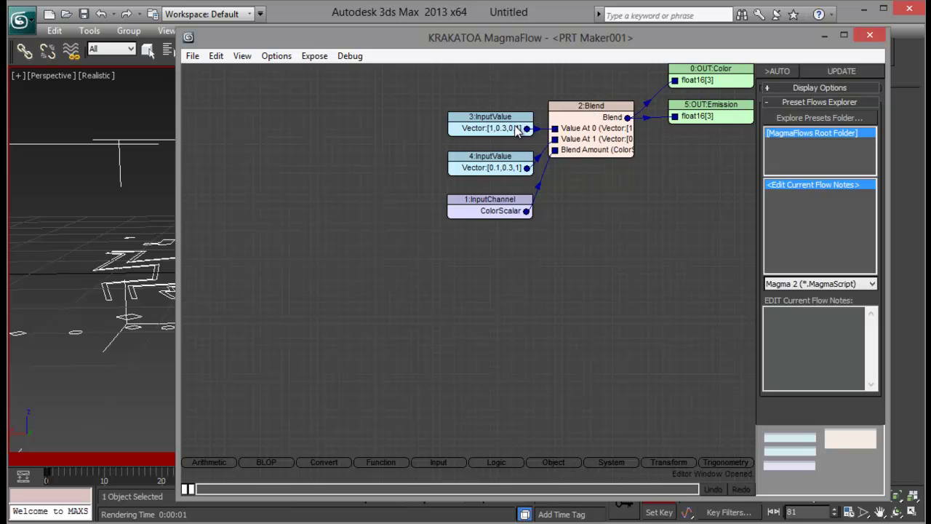
Spread out the input nodes and the Blend node in the MagmaFlow graph, and inspect the Color and Emission outputs.
mouse_move(683, 46)
left_mouse_down()
mouse_move(601, 70)
mouse_move(663, 37)
mouse_move(670, 53)
left_mouse_up()
left_click_drag(492, 211, 397, 241)
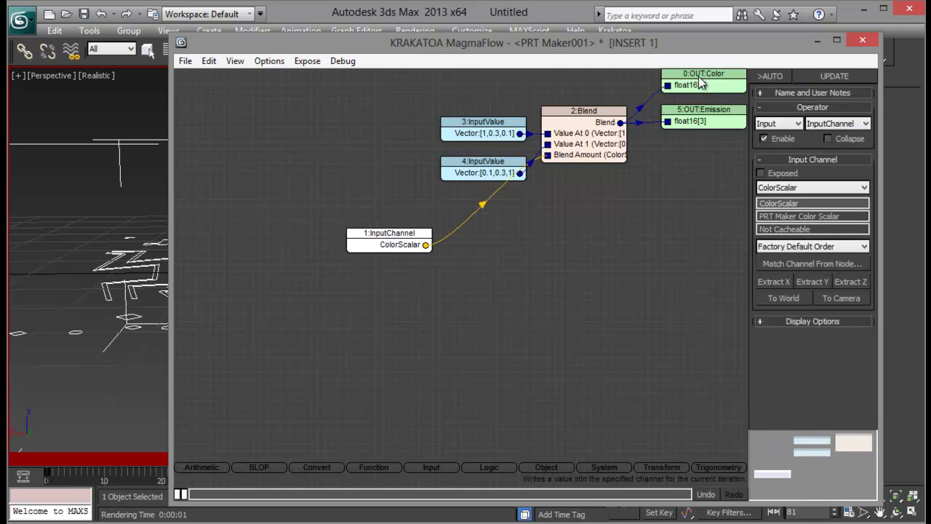
left_click(712, 86)
left_click(707, 122)
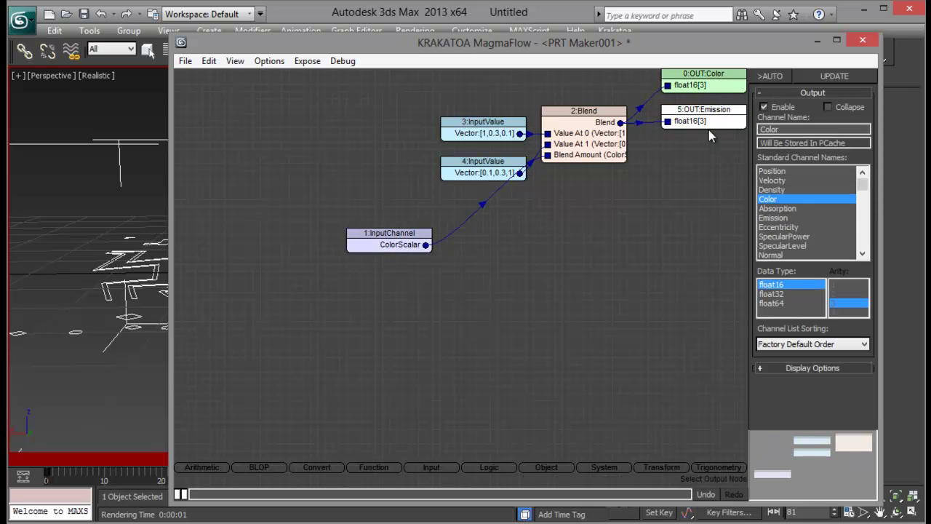
left_click_drag(476, 130, 411, 112)
left_click_drag(470, 168, 399, 154)
left_click_drag(590, 116, 575, 130)
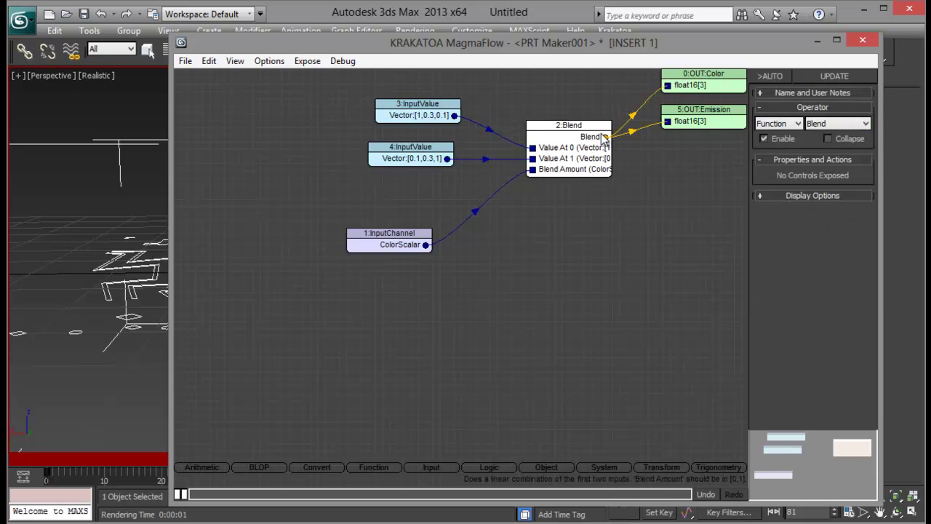
mouse_move(560, 47)
left_mouse_down()
mouse_move(697, 53)
mouse_move(568, 51)
left_mouse_up()
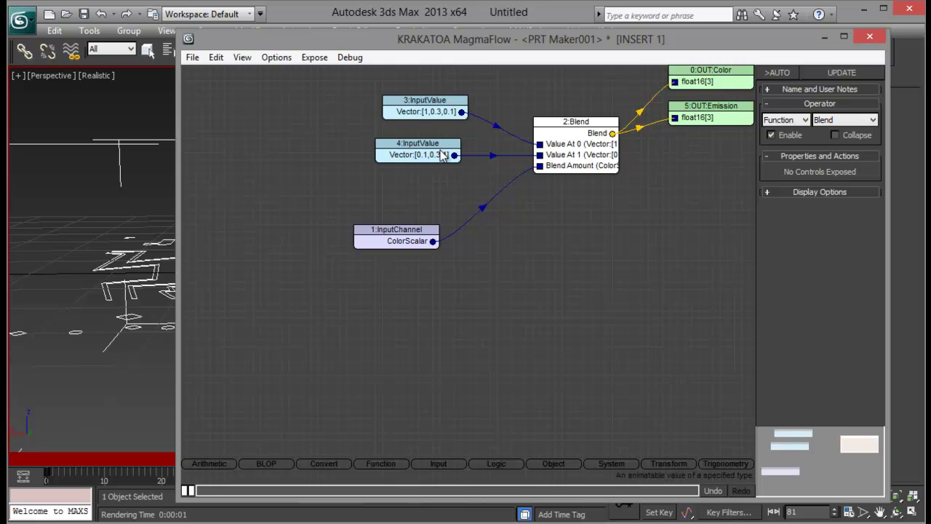
Add an InputValue node between the second vector input and the ColorScalar channel, and change its type to Vector.
left_click(439, 464)
left_click_drag(439, 373, 530, 251)
left_click_drag(470, 123, 411, 184)
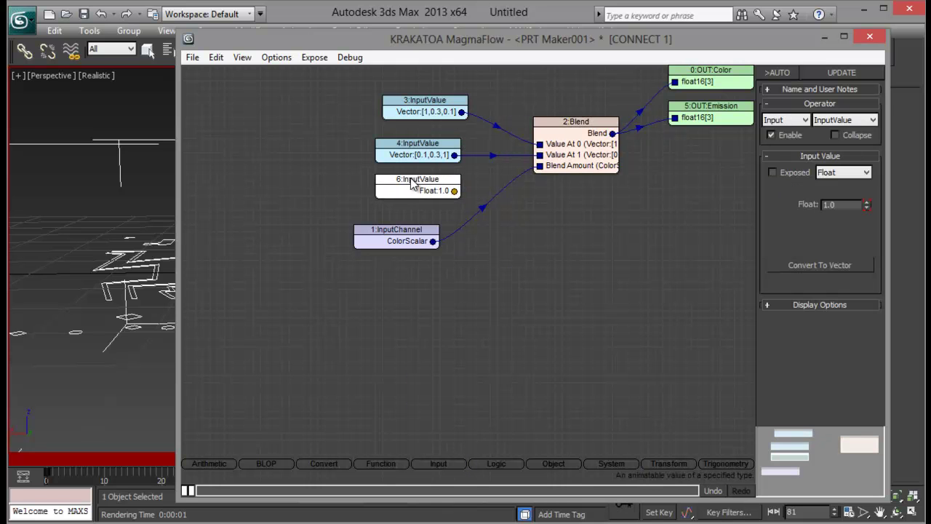
left_click(845, 177)
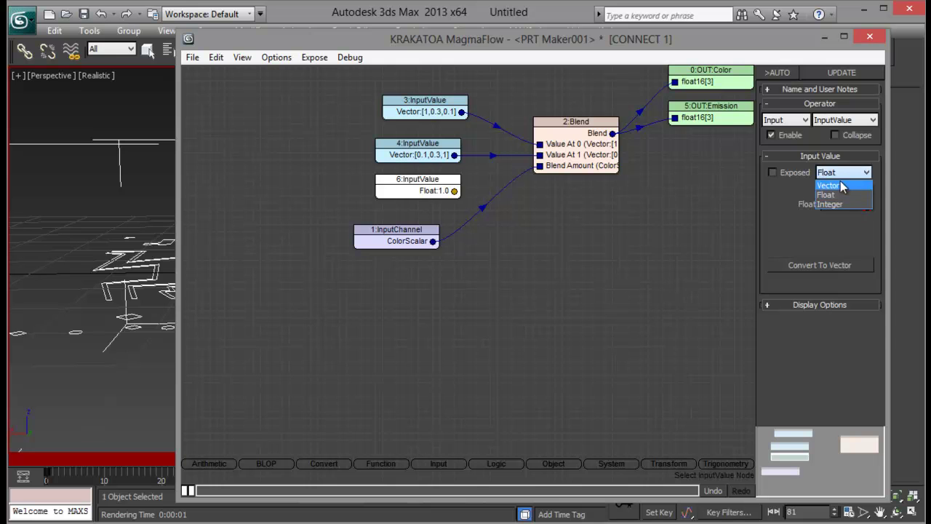
left_click(837, 184)
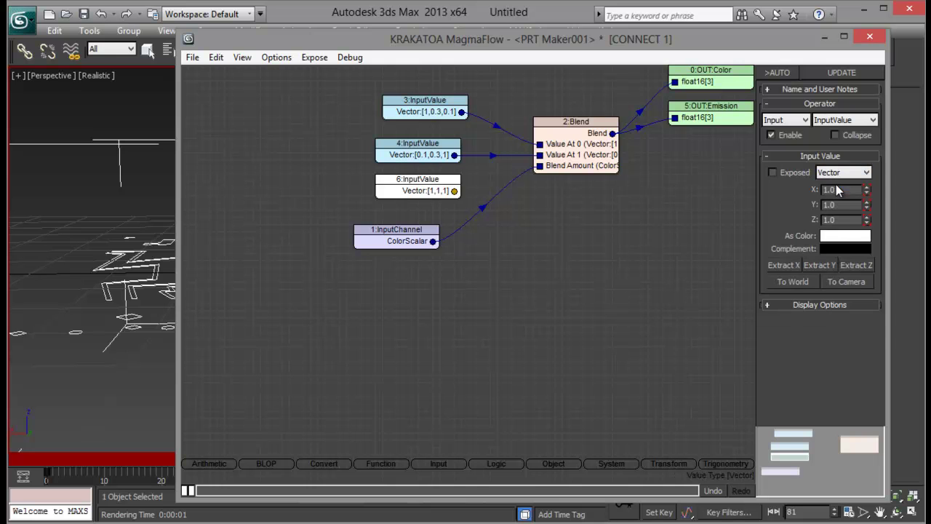
Give the new InputValue node a yellow color of 0.965, 0.796, 0.0.
left_click(839, 237)
left_click_drag(466, 60, 624, 155)
left_click(471, 191)
left_click_drag(582, 206, 585, 195)
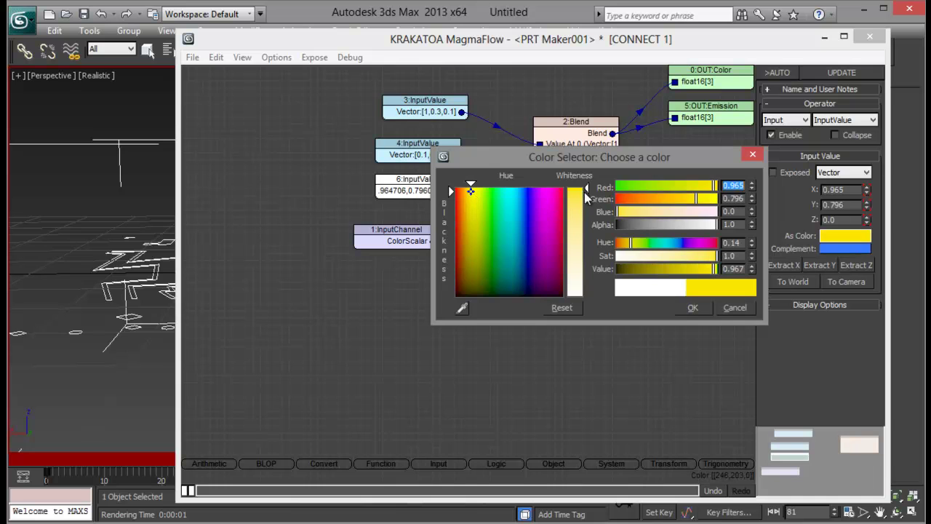
left_click(692, 309)
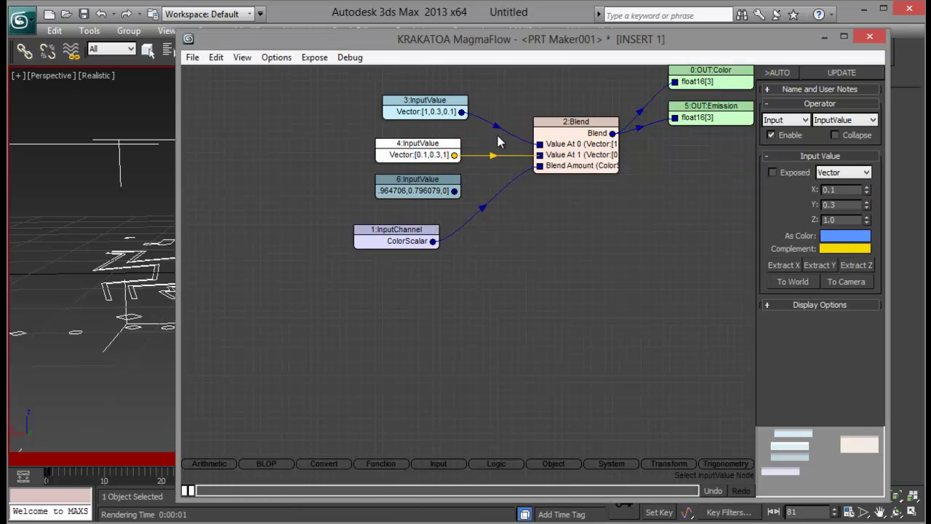
Change the new InputValue node's color to purple with values 0.353, 0.0, 1.0.
left_click(425, 102)
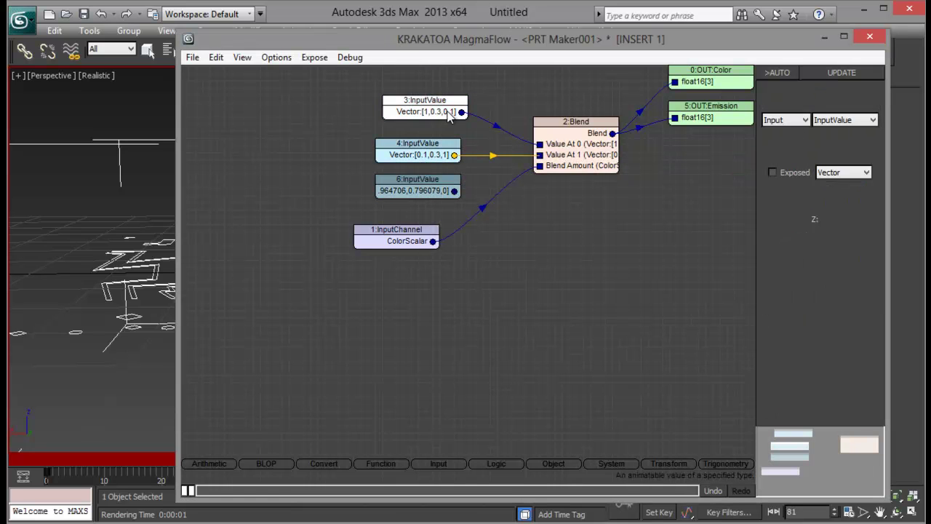
left_click(445, 187)
left_click(836, 239)
left_click(534, 191)
left_click(691, 307)
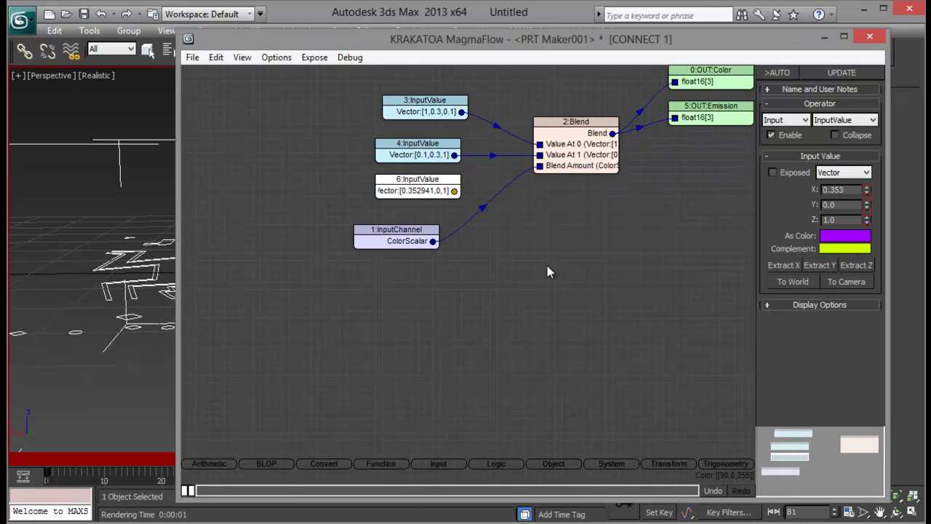
Try feeding the purple vector into the Blend node's Value At 1, and reconnect the [0.1,0.3,1] vector there.
left_click_drag(456, 191, 542, 165)
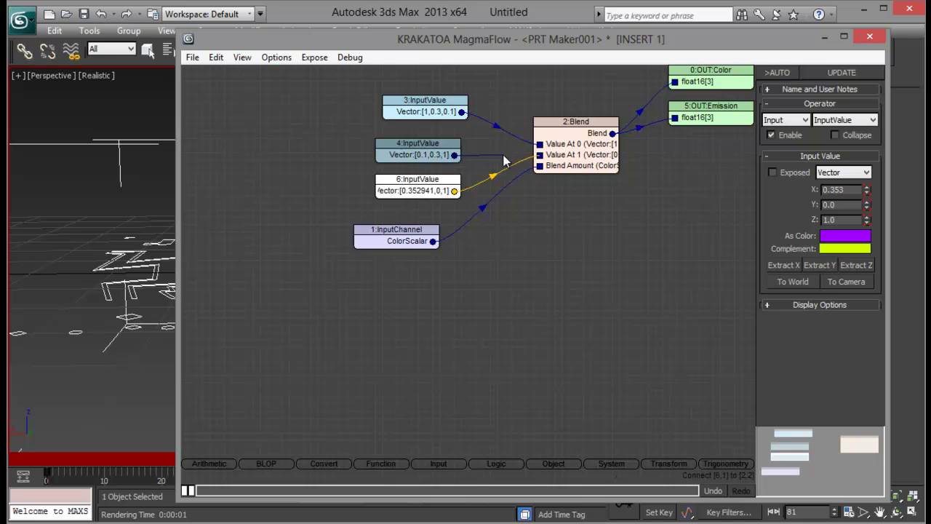
left_click(540, 155)
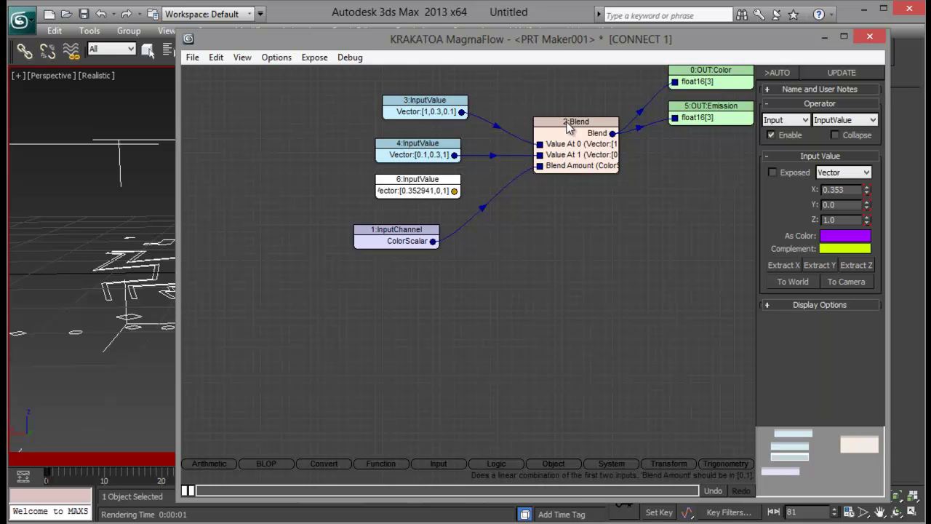
Delete the Blend node from the flow.
left_click_drag(566, 127, 568, 144)
right_click(568, 144)
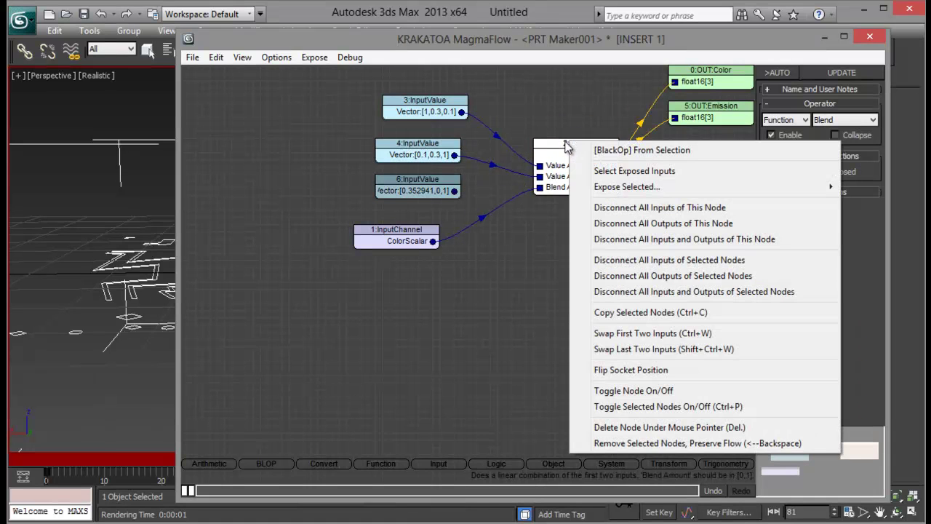
left_click(633, 427)
left_click(561, 228)
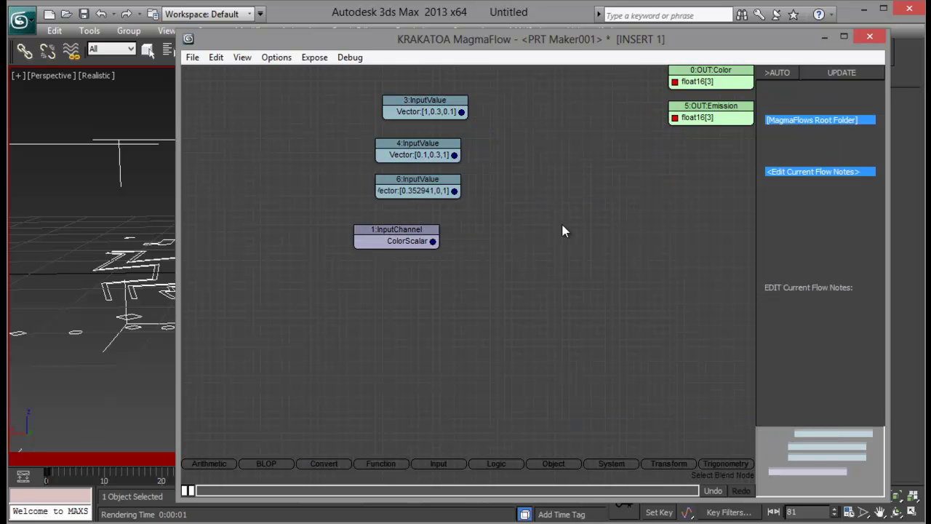
Add a 3ColorGradient BLOP node between the input nodes and the Color and Emission outputs.
left_click(383, 464)
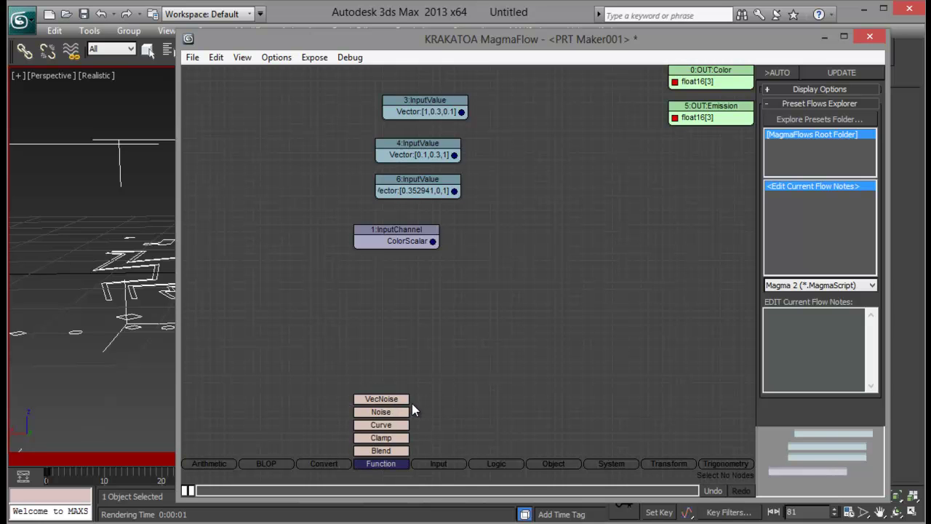
left_click_drag(454, 190, 531, 169)
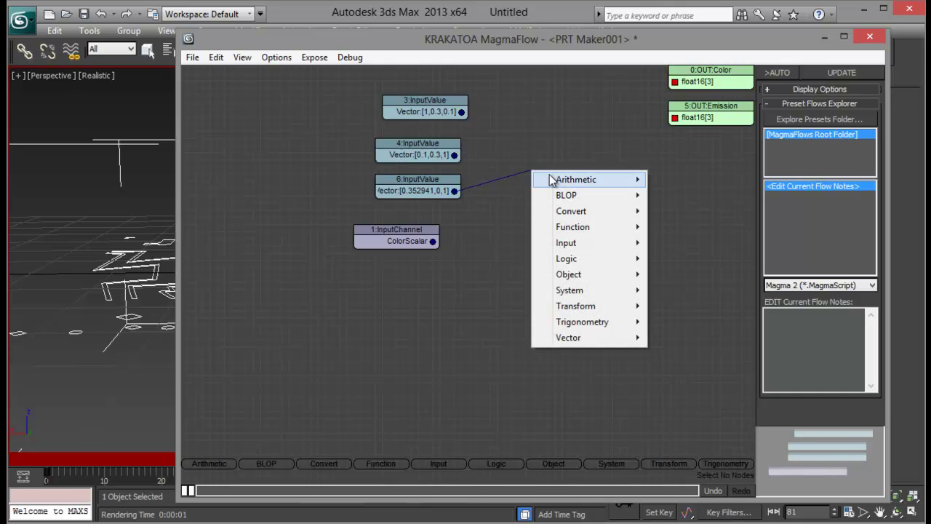
mouse_move(585, 195)
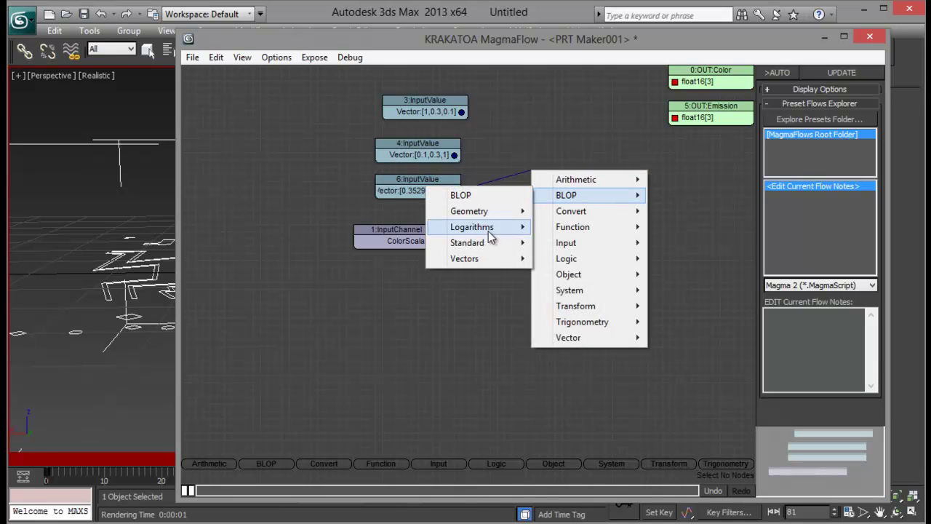
mouse_move(488, 257)
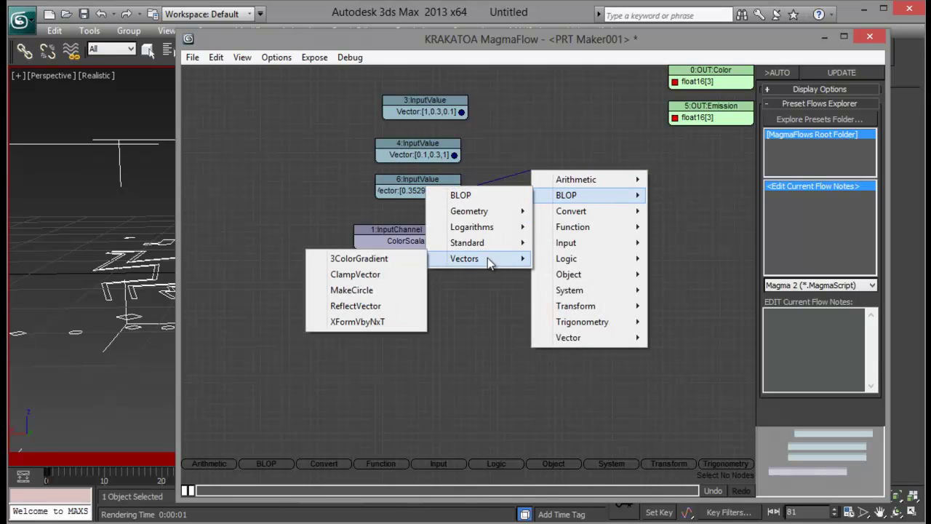
left_click(375, 259)
left_click_drag(384, 261, 570, 119)
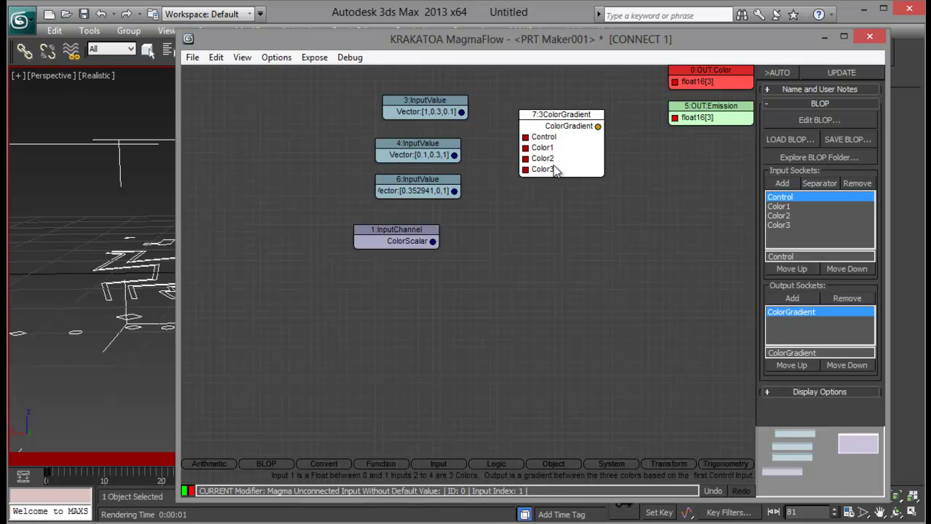
Wire ColorScalar to the gradient's Control, vector [0.1,0.3,1] to Color1, the purple vector to Color2, and vector [1,0.3,0.1] to Color3.
left_click_drag(432, 241, 484, 213)
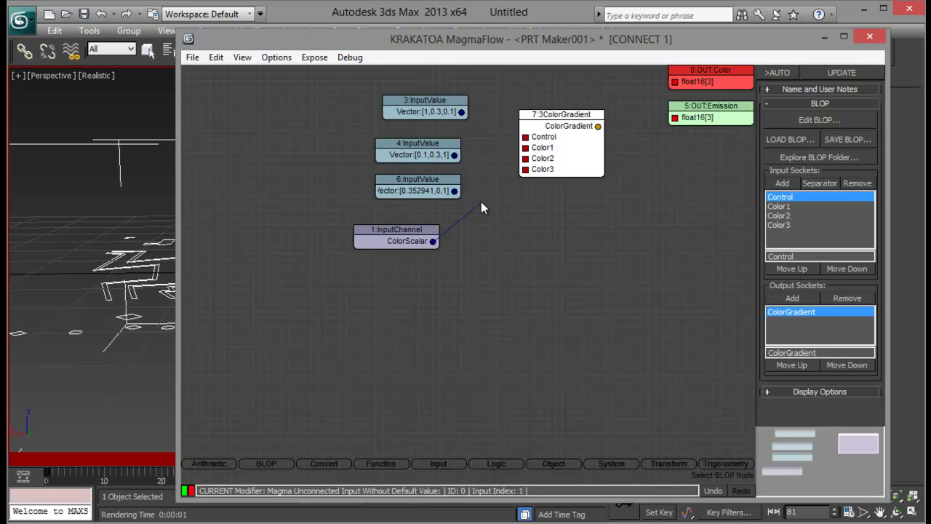
left_click_drag(502, 154, 556, 127)
left_click_drag(424, 101, 517, 302)
left_click_drag(428, 180, 521, 260)
left_click_drag(431, 144, 611, 153)
left_click_drag(548, 270, 582, 181)
left_click_drag(555, 313, 582, 191)
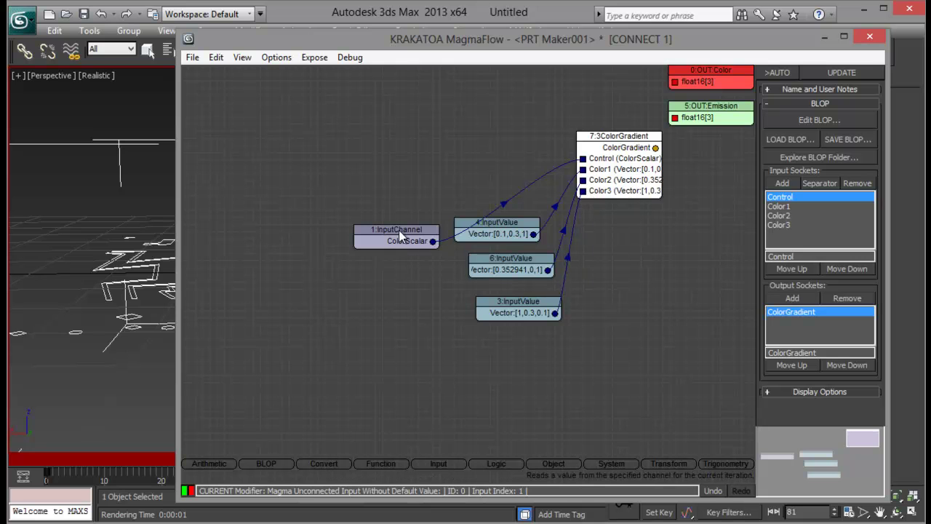
Rearrange the input nodes, with the ColorScalar channel uppermost and the three color vectors stacked below in socket order.
left_click_drag(399, 237, 448, 136)
left_click_drag(471, 234, 379, 191)
left_click_drag(472, 271, 357, 259)
left_click_drag(477, 311, 369, 319)
Connect the ColorGradient output to both the Color and Emission output nodes, and shift the gradient node clear of them.
mouse_move(624, 146)
left_mouse_down()
mouse_move(586, 138)
mouse_move(675, 82)
left_mouse_up()
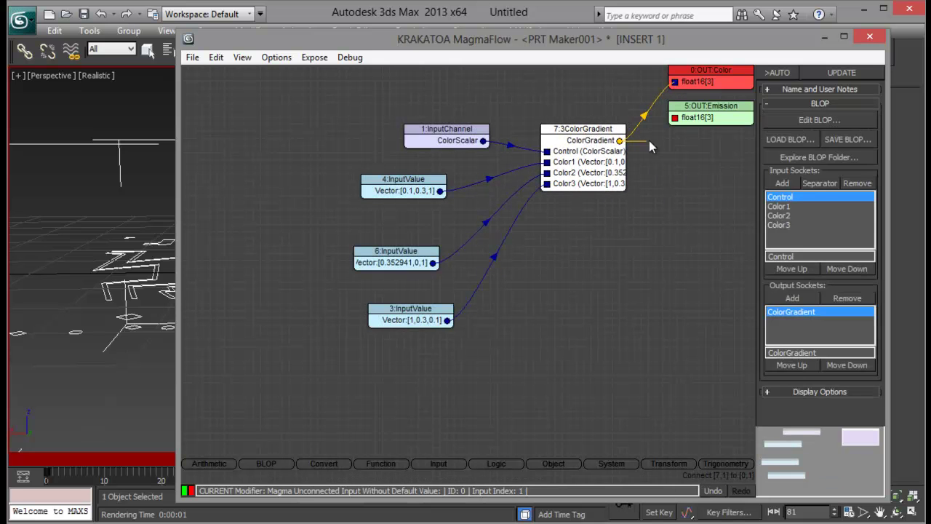
left_click_drag(673, 126, 676, 122)
left_click_drag(582, 129, 540, 113)
left_click(688, 86)
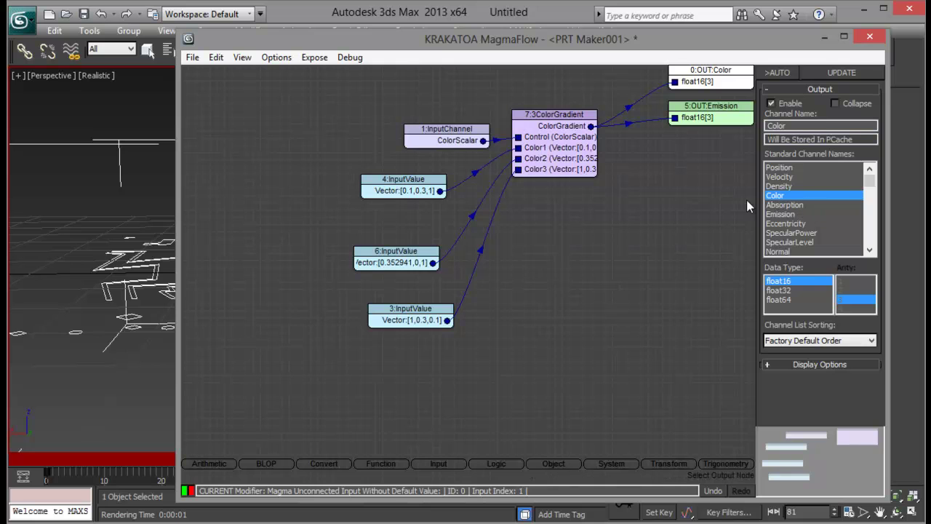
Turn off Auto Key with the MagmaFlow editor moved aside, and render frame 81.
left_click_drag(343, 39, 928, 345)
right_click(424, 140)
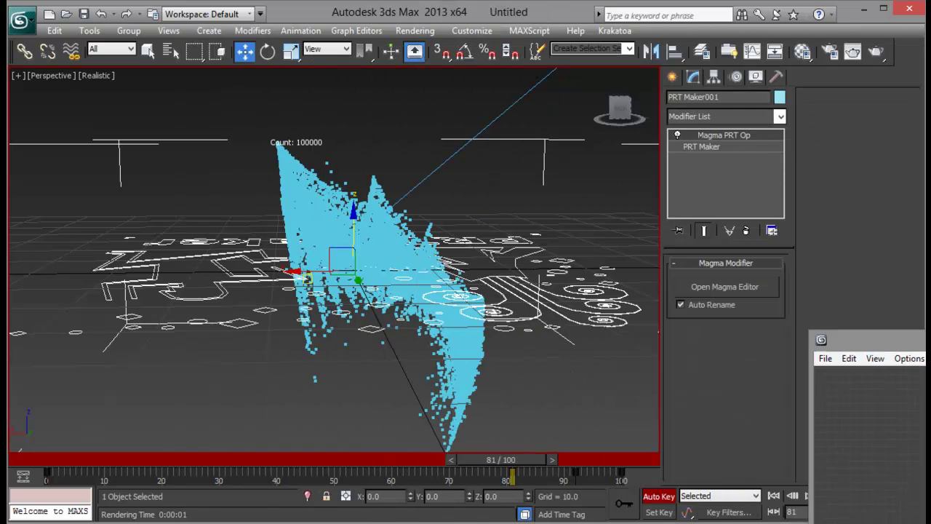
left_click(655, 494)
left_click(875, 53)
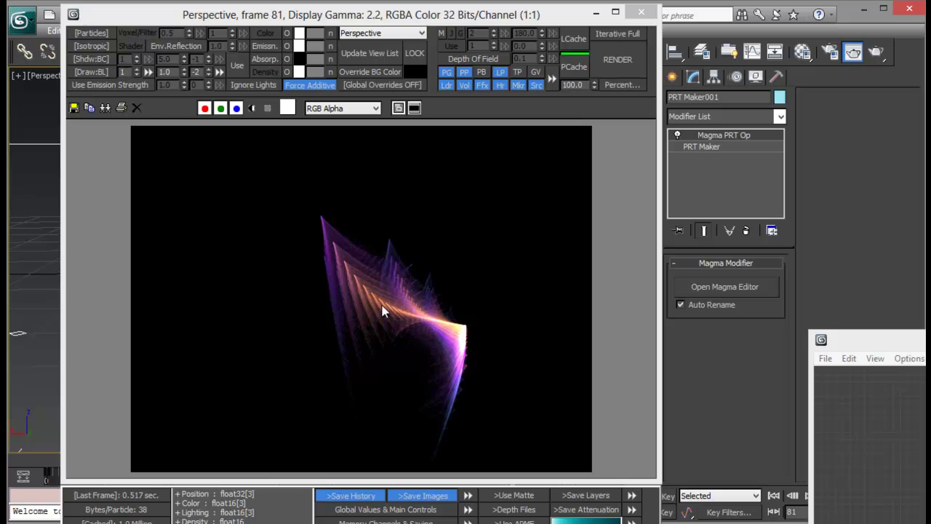
left_click(640, 13)
Go to frame 25 and render it to check the gradient colors.
left_click_drag(482, 459, 182, 447)
left_click(877, 53)
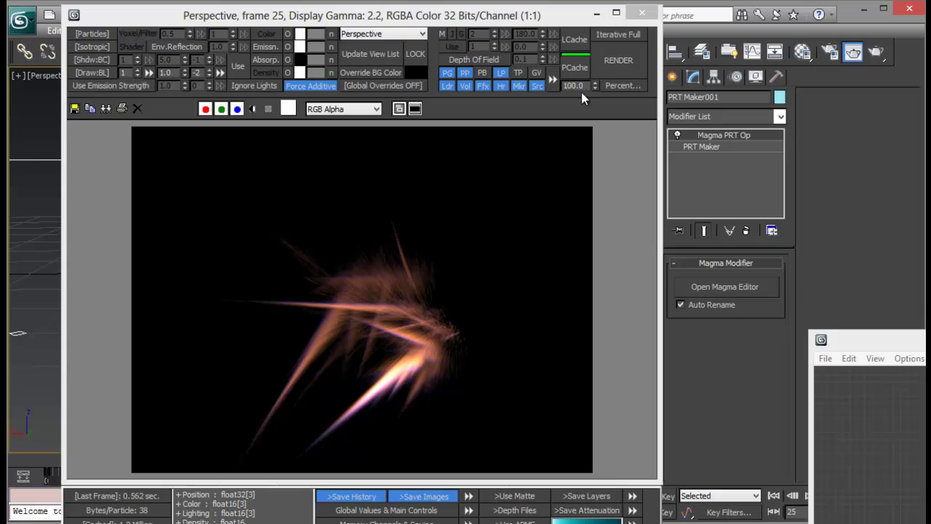
left_click(641, 15)
Go to frame 31 and look over the saved design presets in the PRT Maker Designer.
left_click_drag(222, 460, 259, 459)
left_click(615, 30)
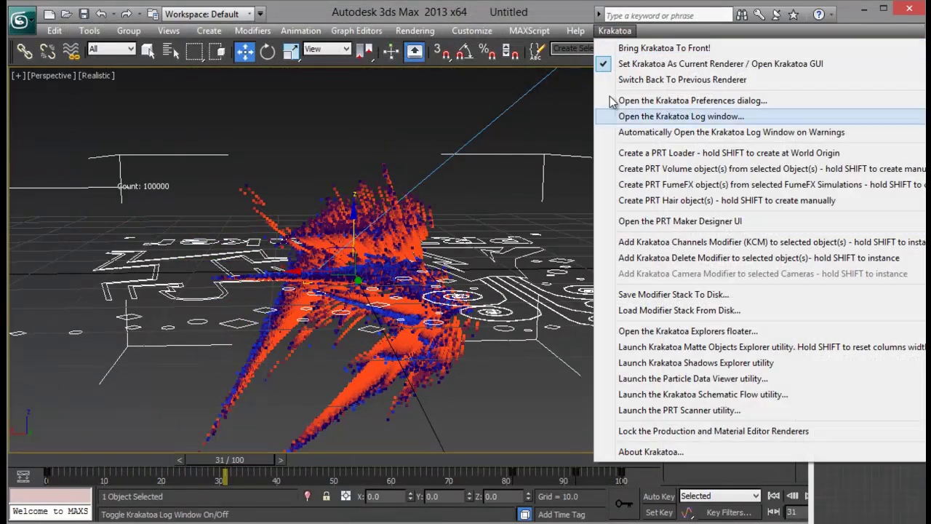
left_click(596, 218)
left_click_drag(722, 47, 597, 53)
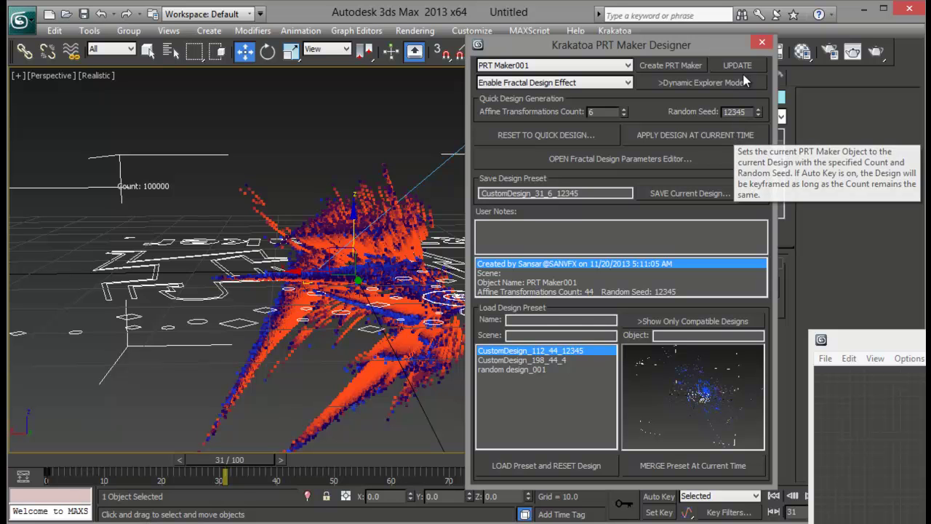
left_click(762, 42)
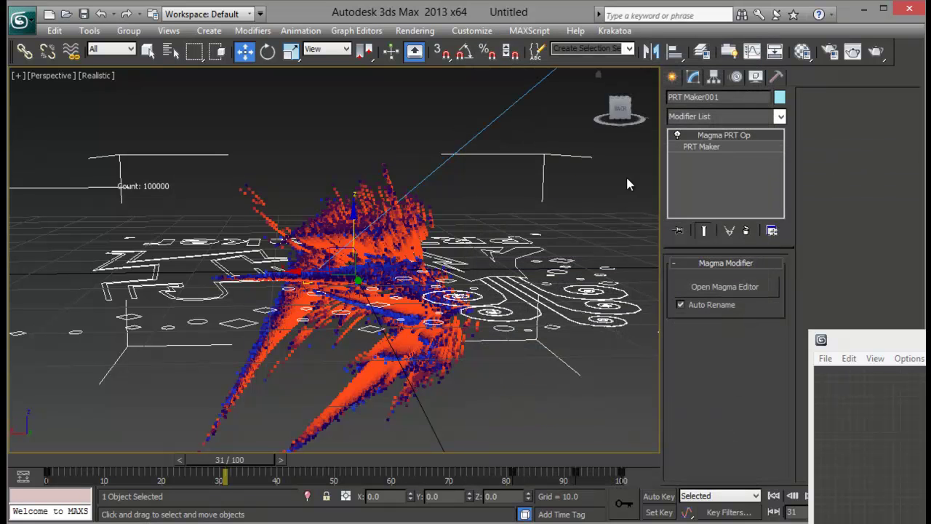
Go to frame 100 and render it.
left_click_drag(227, 459, 623, 466)
key("w")
left_click(877, 50)
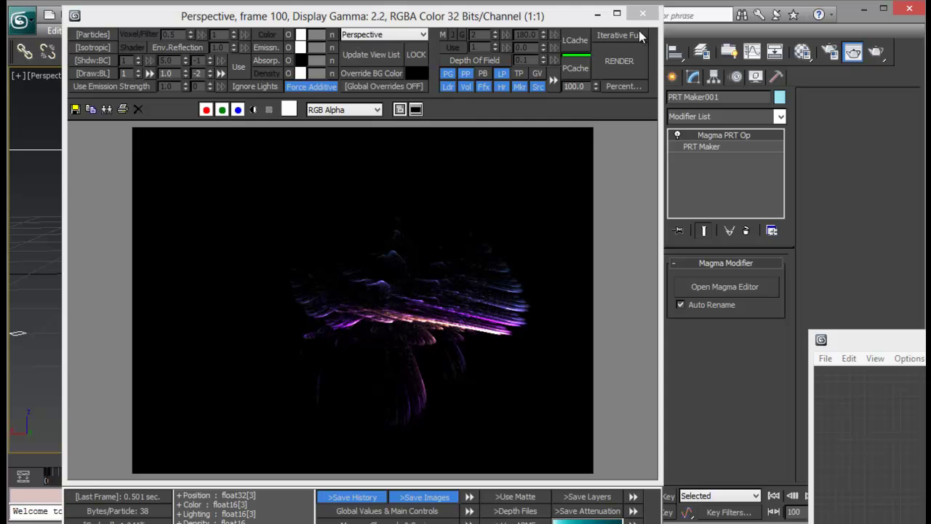
left_click(642, 13)
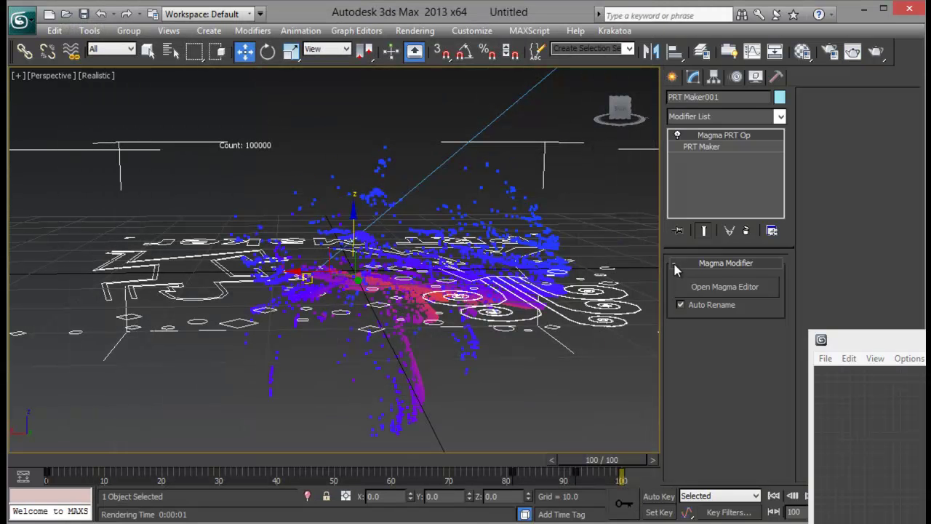
Bring the MagmaFlow editor back into view, reposition the 3ColorGradient node slightly, and close the editor.
left_click(875, 358)
left_click(879, 339)
left_click_drag(879, 339, 166, 42)
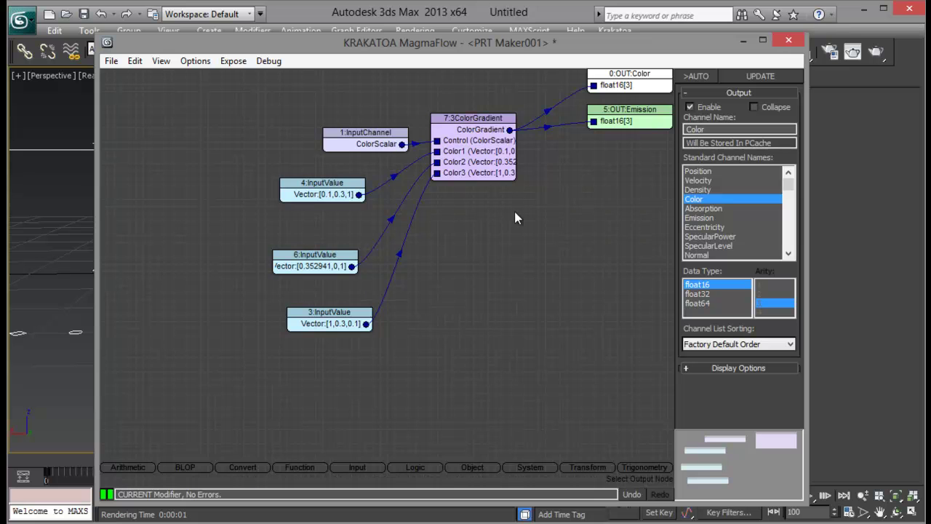
left_click_drag(491, 119, 504, 141)
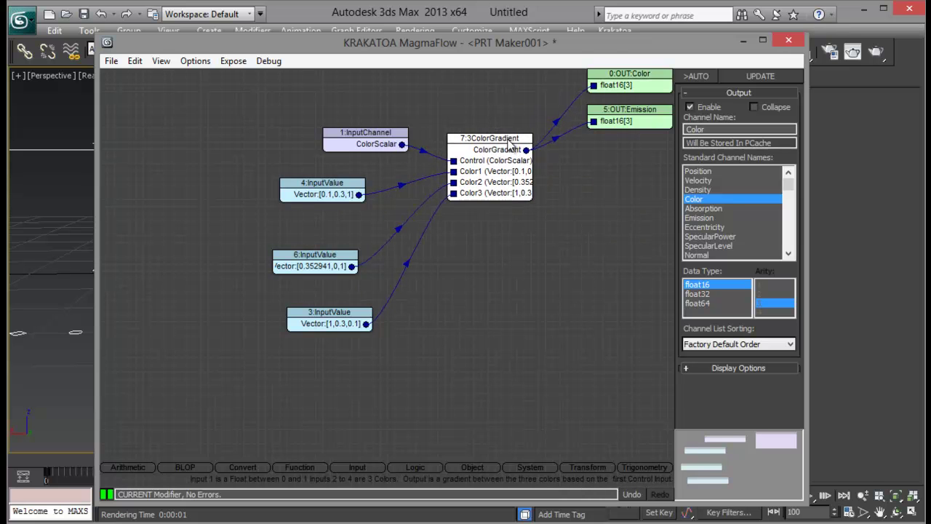
left_click_drag(605, 50, 569, 44)
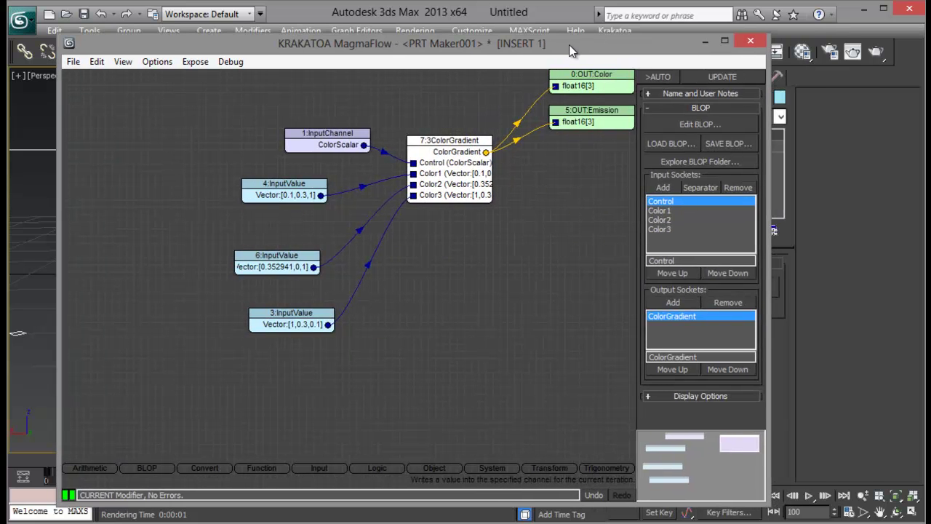
left_click(751, 42)
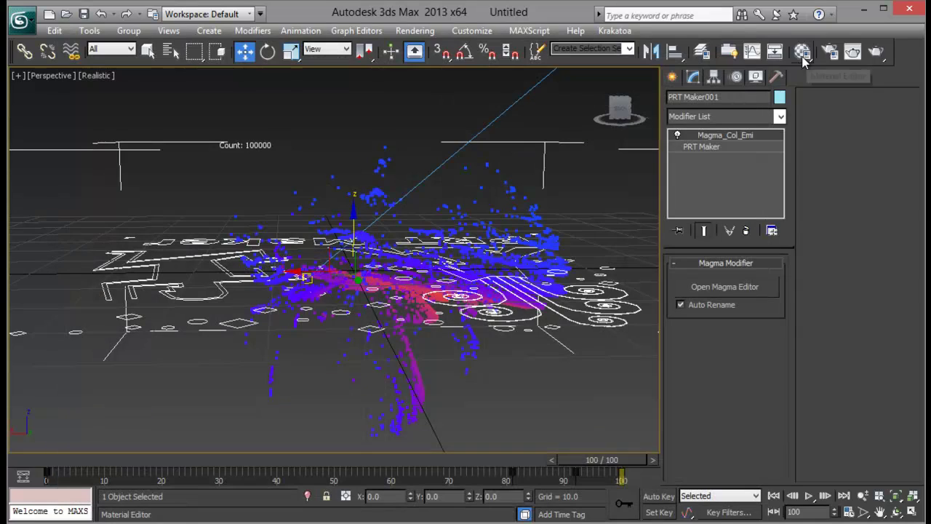
Scrub the timeline back to frame 28 to review the colored particle animation.
left_click_drag(566, 469, 607, 451)
left_click_drag(538, 447, 209, 442)
key("w")
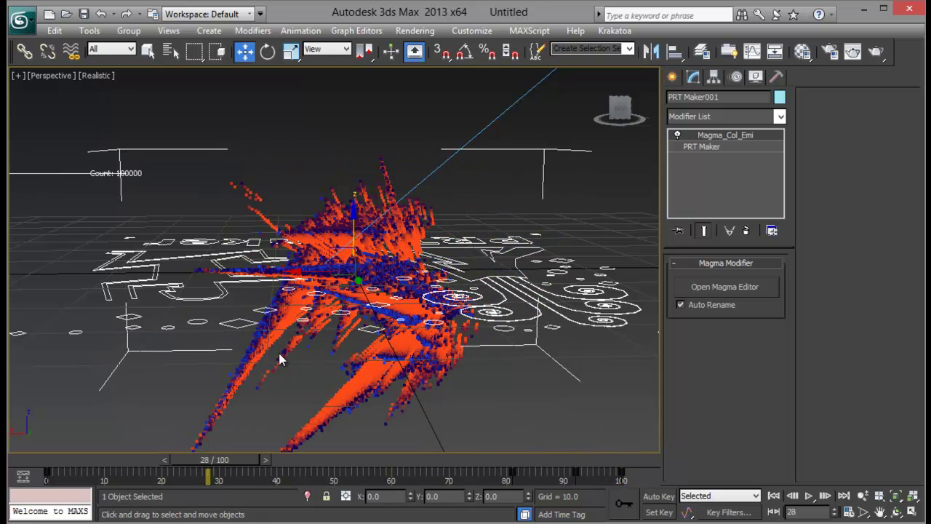